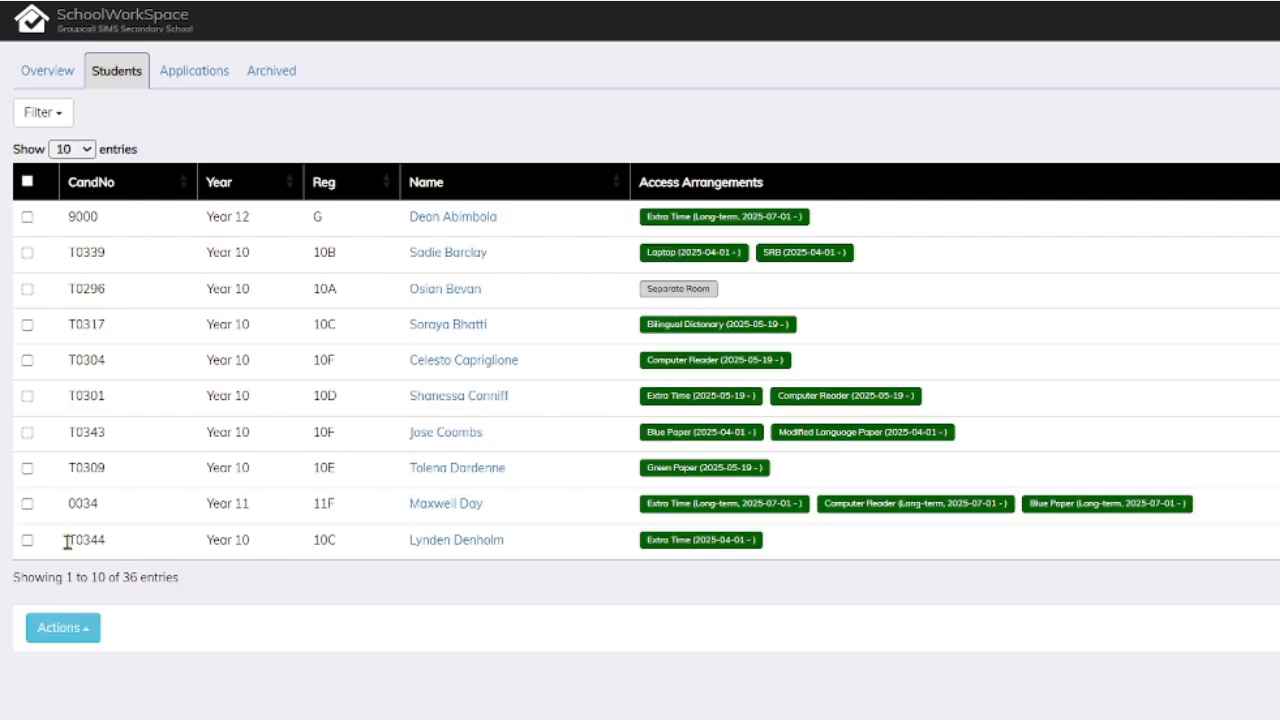
- Start adding a student to the access arrangements list, choosing the Year 12 student in registration group P from the second row of students
{"action": "left_click", "coordinate": [76, 626]}
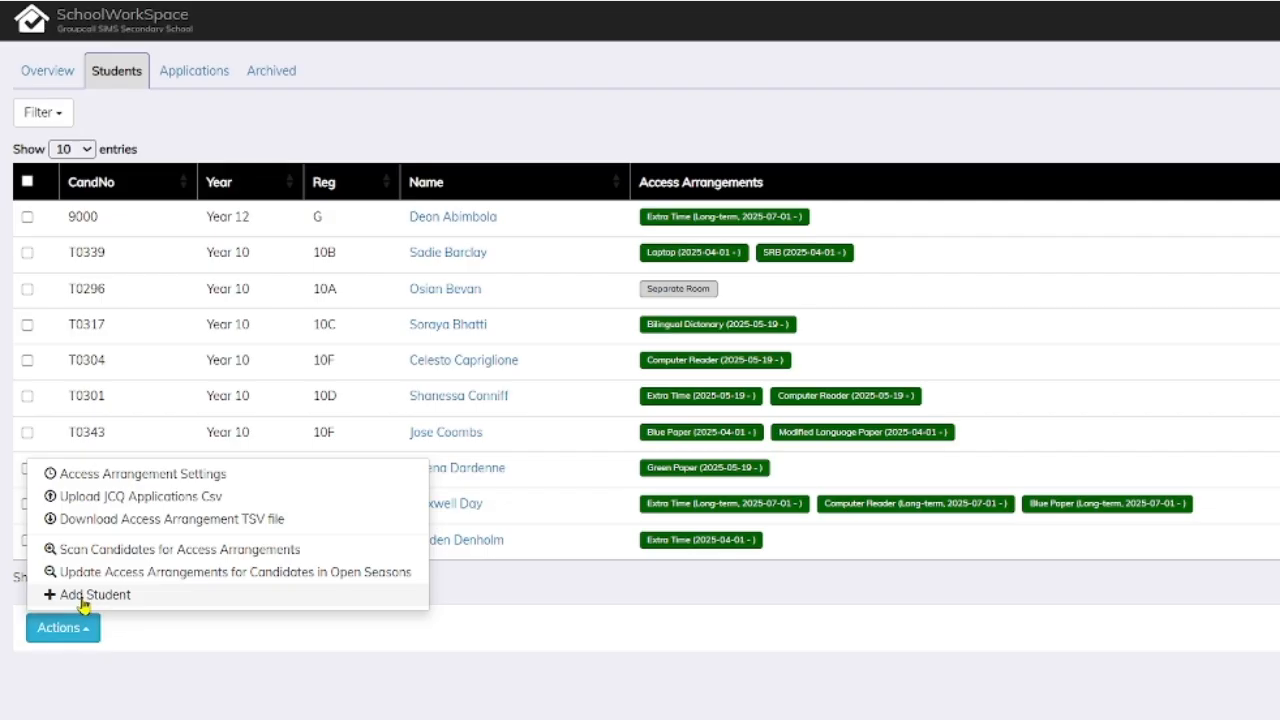
{"action": "left_click", "coordinate": [84, 595]}
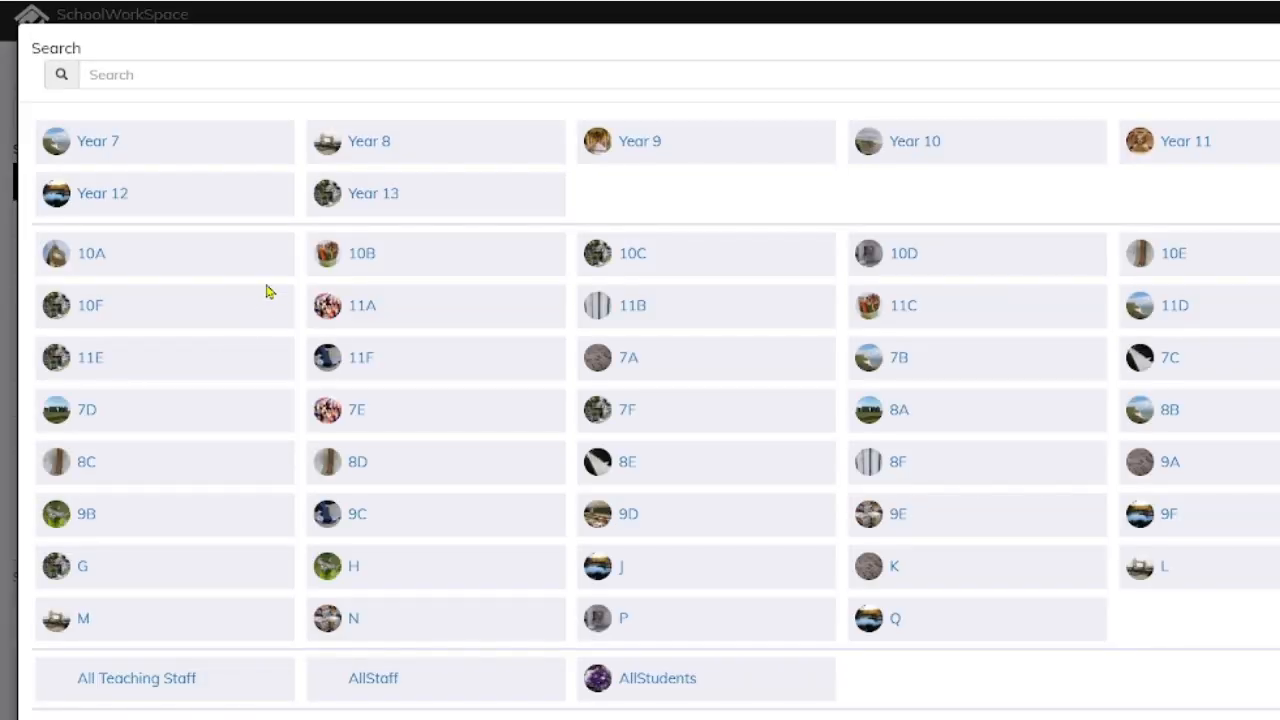
{"action": "left_click", "coordinate": [271, 211]}
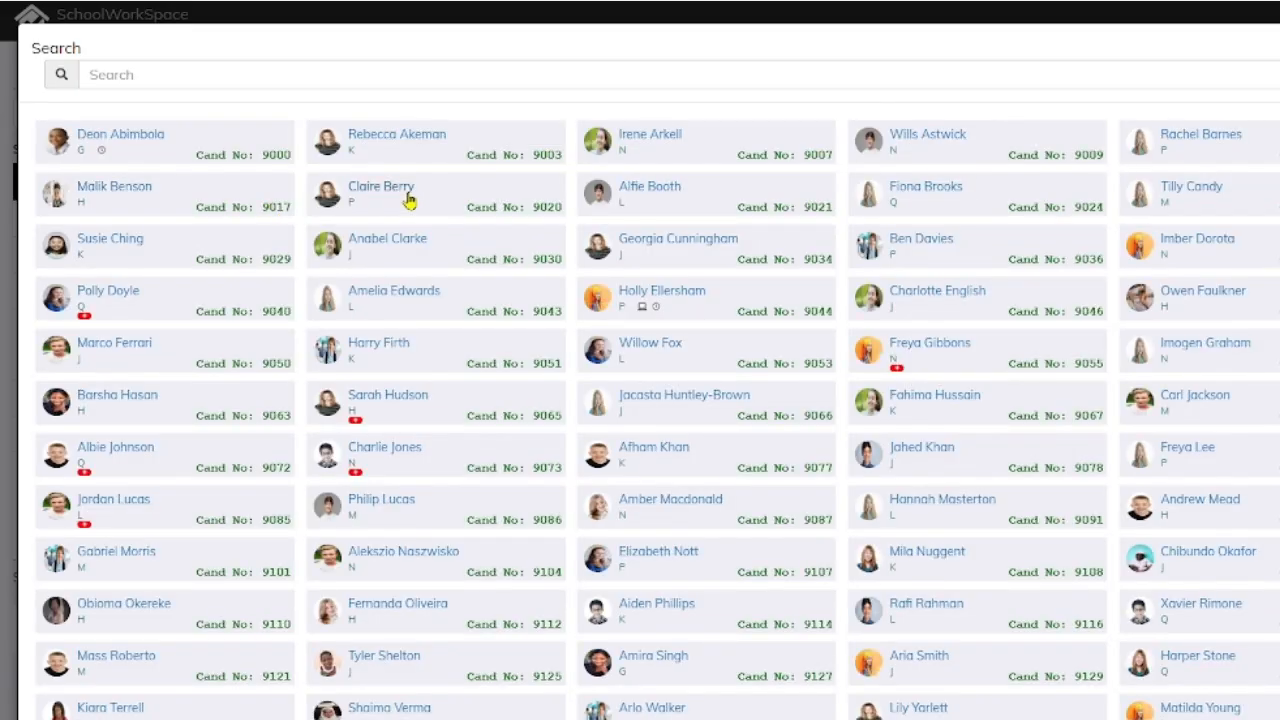
{"action": "left_click", "coordinate": [409, 200]}
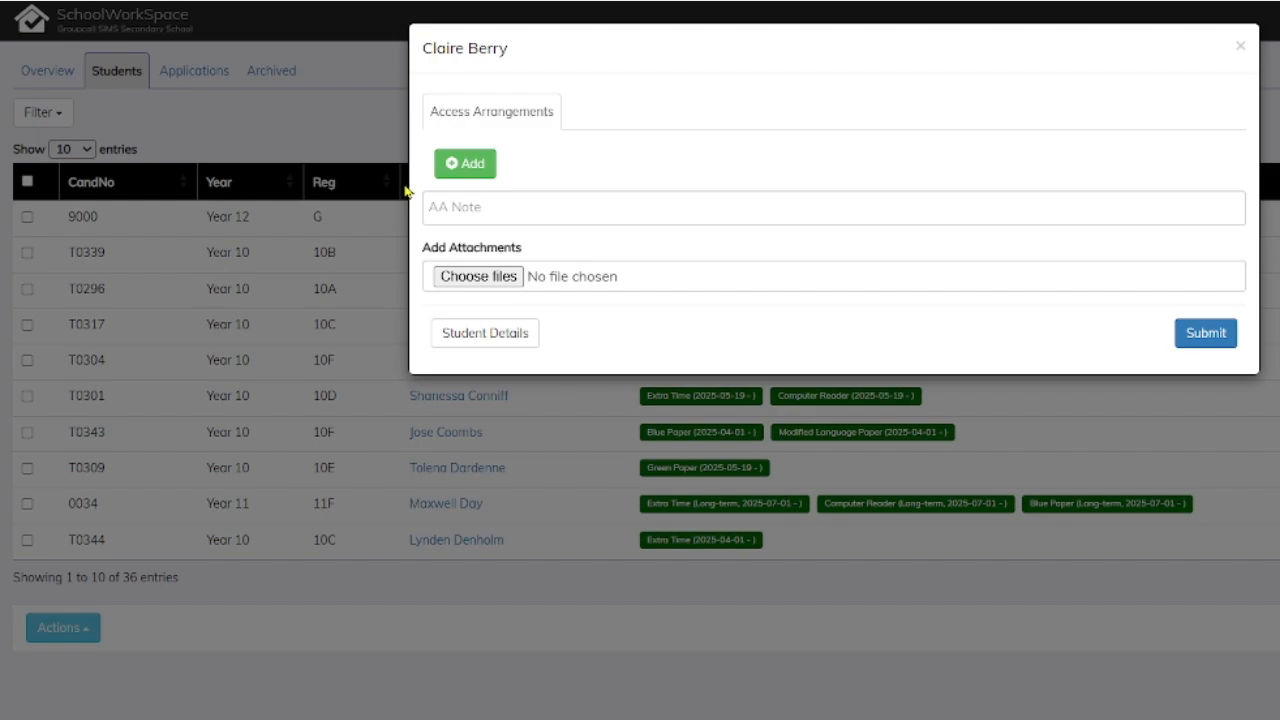
- Add the Laptop and Extra Time access arrangements to the student
{"action": "left_click", "coordinate": [472, 165]}
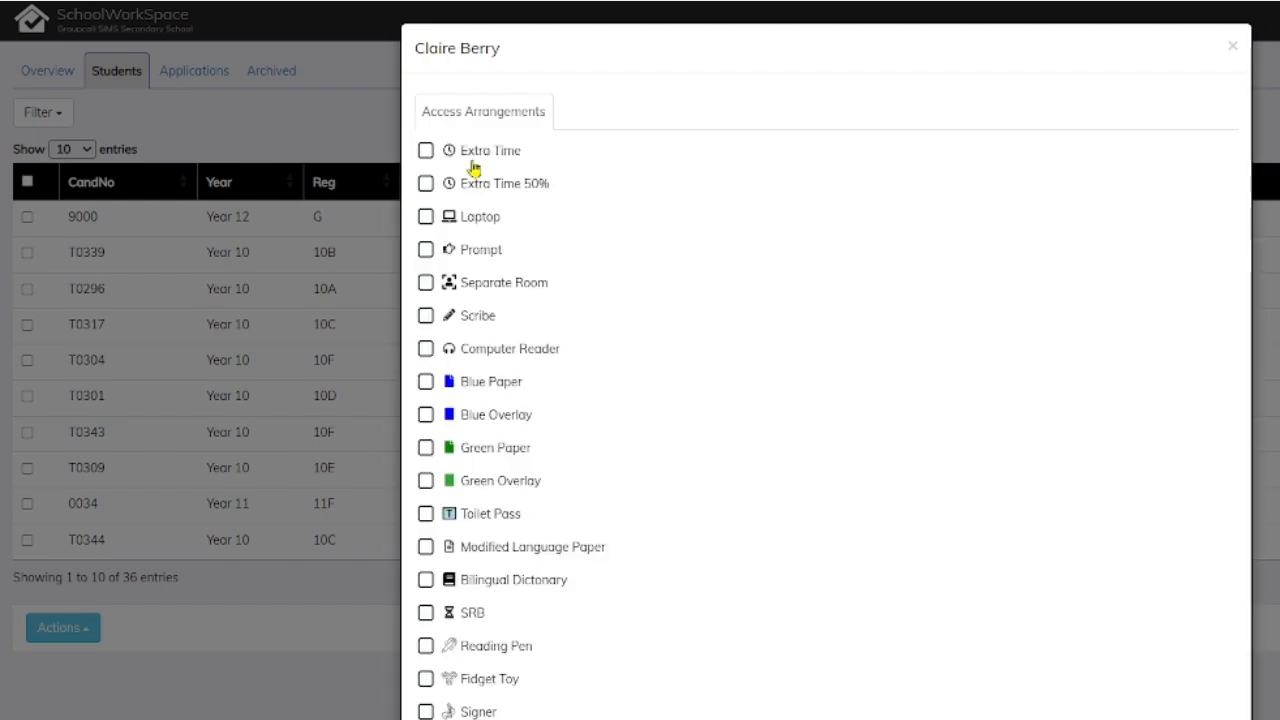
{"action": "left_click", "coordinate": [427, 217]}
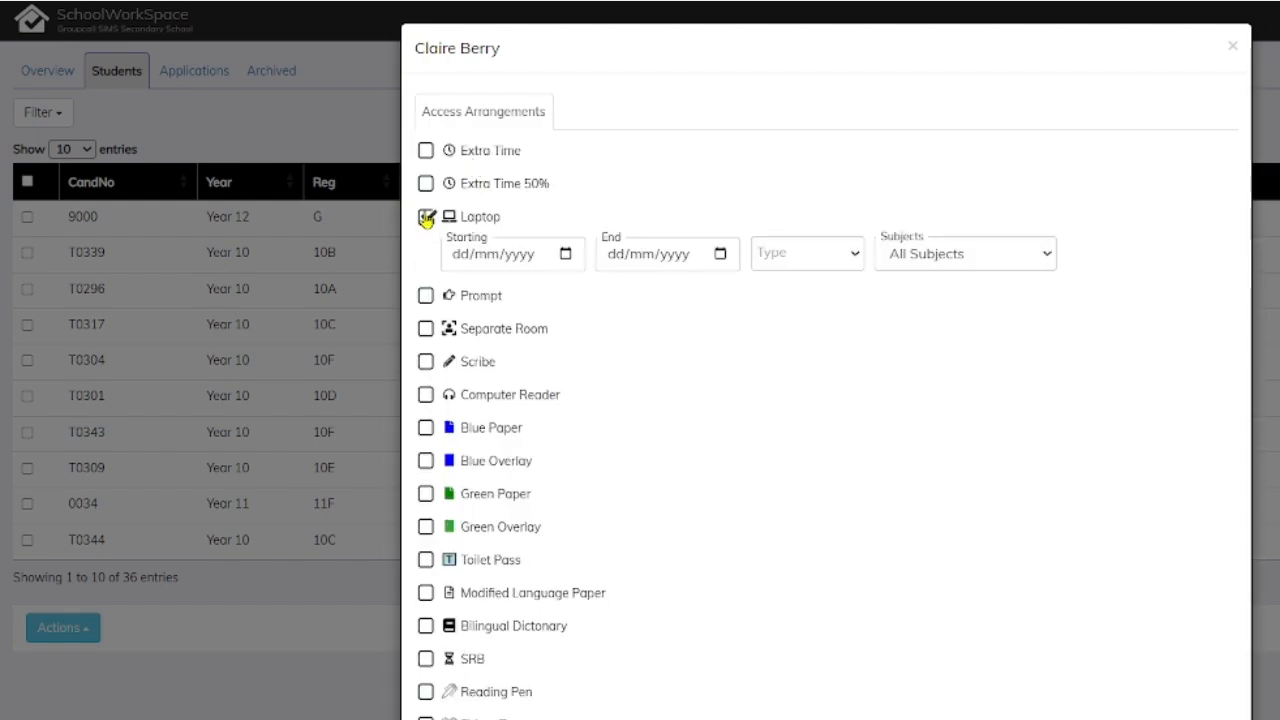
{"action": "left_click", "coordinate": [427, 153]}
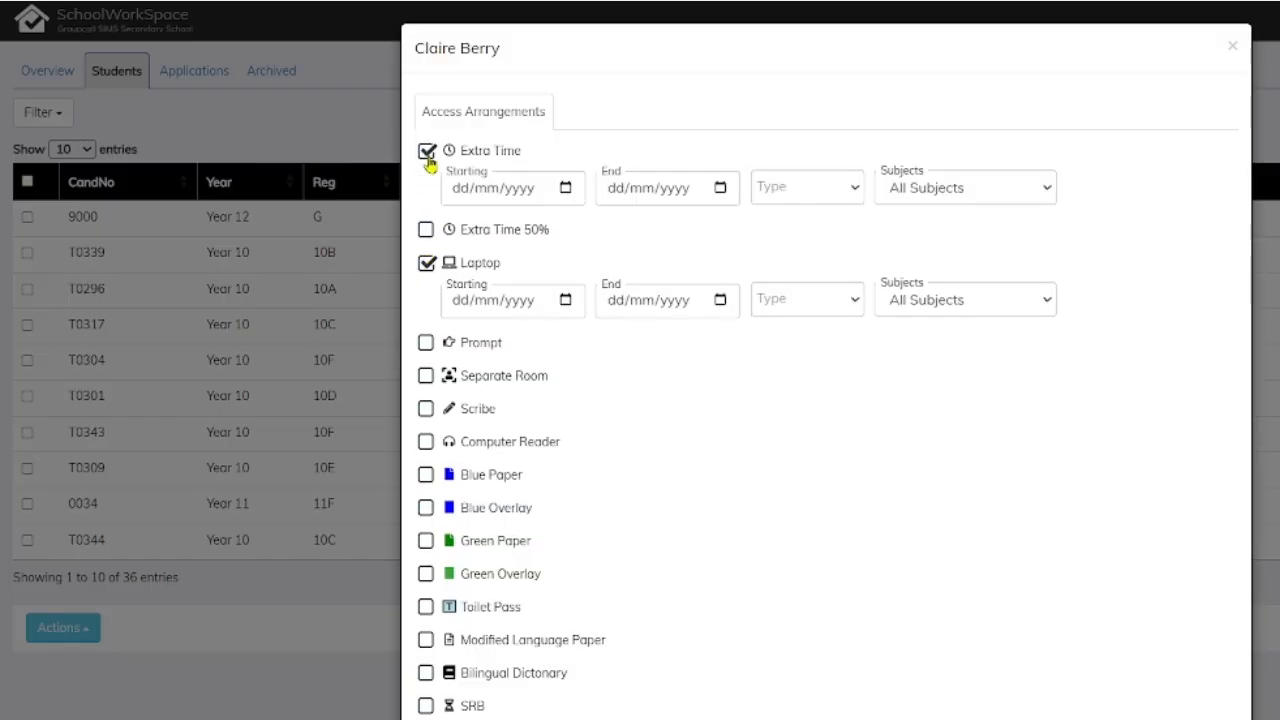
- Set both the Extra Time and Laptop arrangements to start on 01/07/2025 with the type Long-term
{"action": "left_click", "coordinate": [565, 188]}
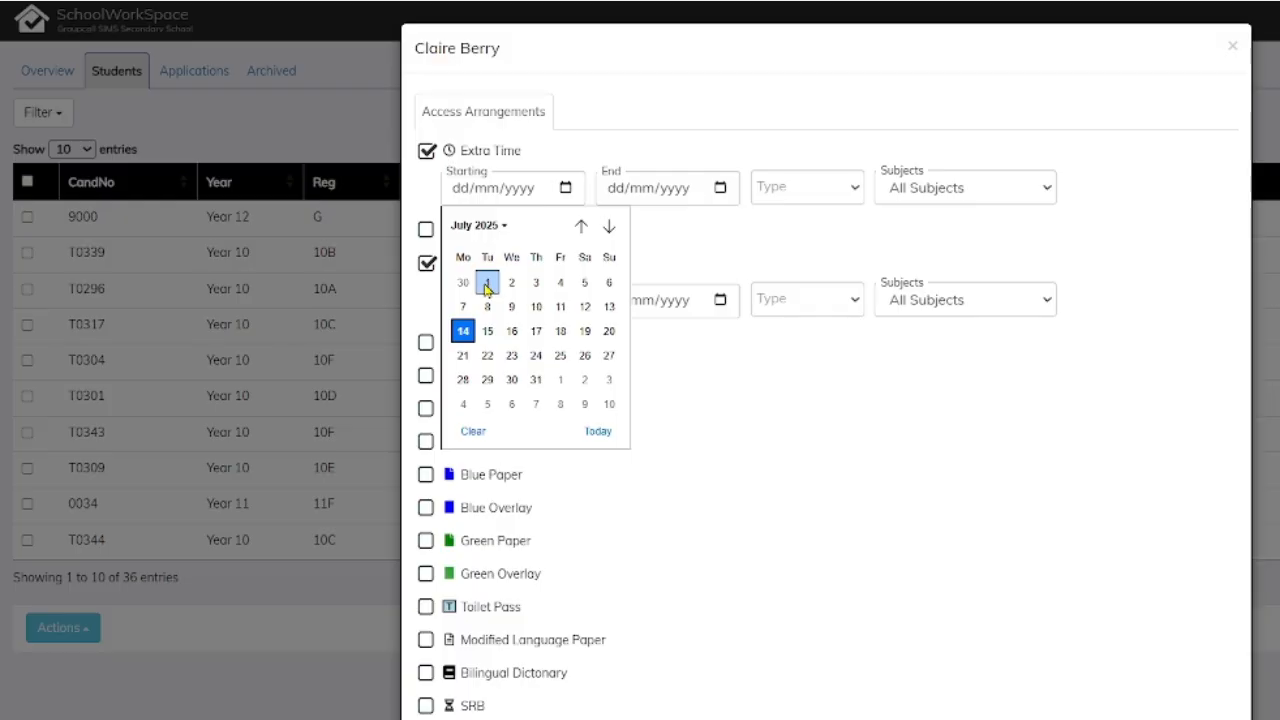
{"action": "left_click", "coordinate": [487, 283]}
{"action": "left_click", "coordinate": [565, 299]}
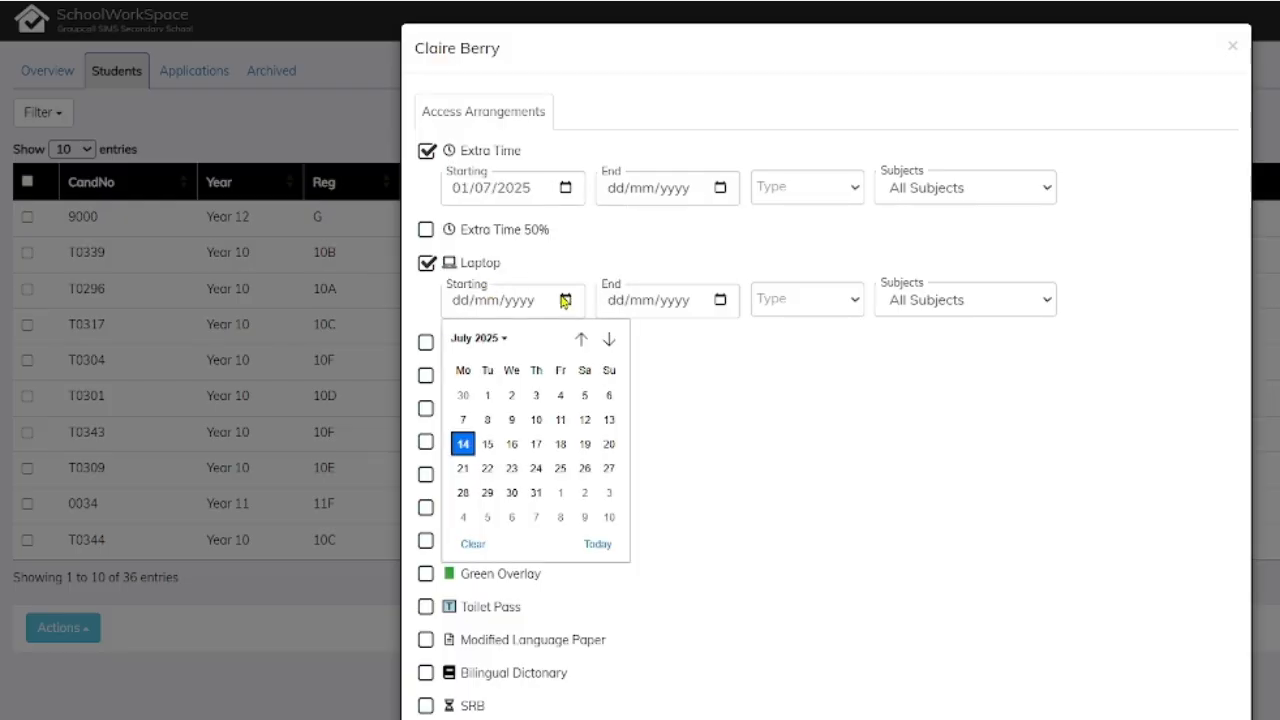
{"action": "left_click", "coordinate": [487, 398]}
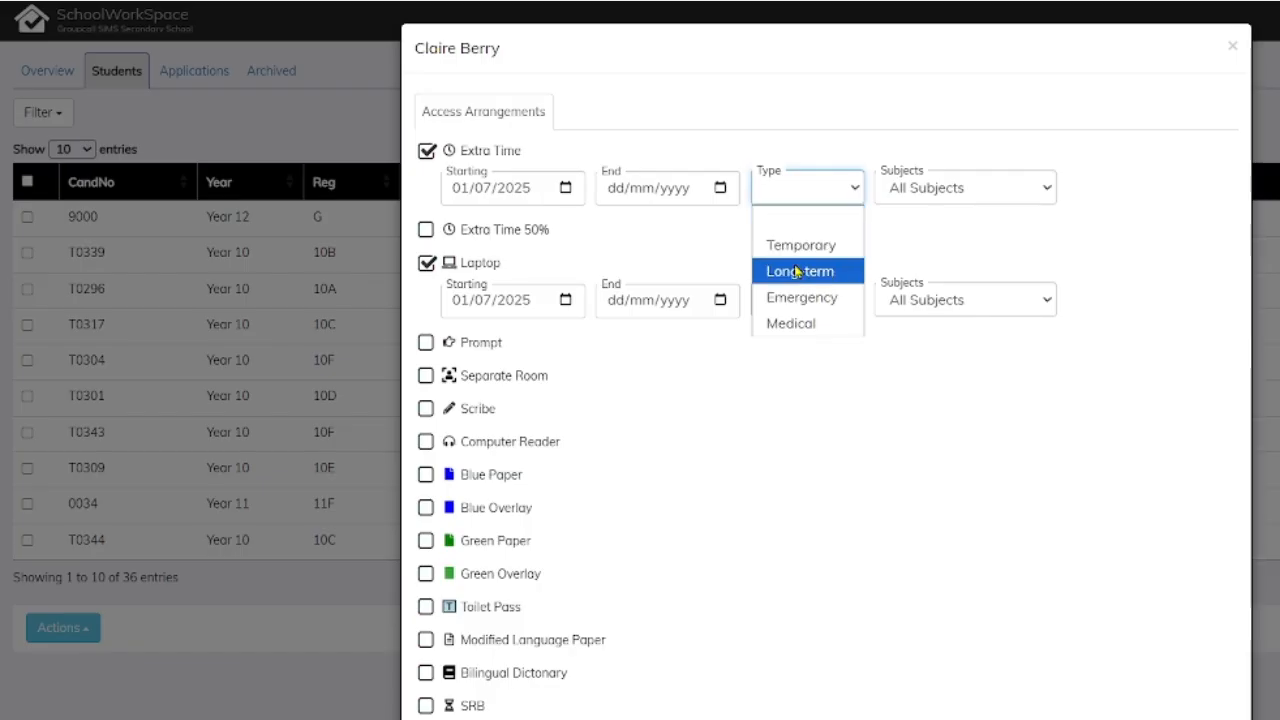
{"action": "left_click", "coordinate": [797, 271]}
{"action": "left_click", "coordinate": [795, 308]}
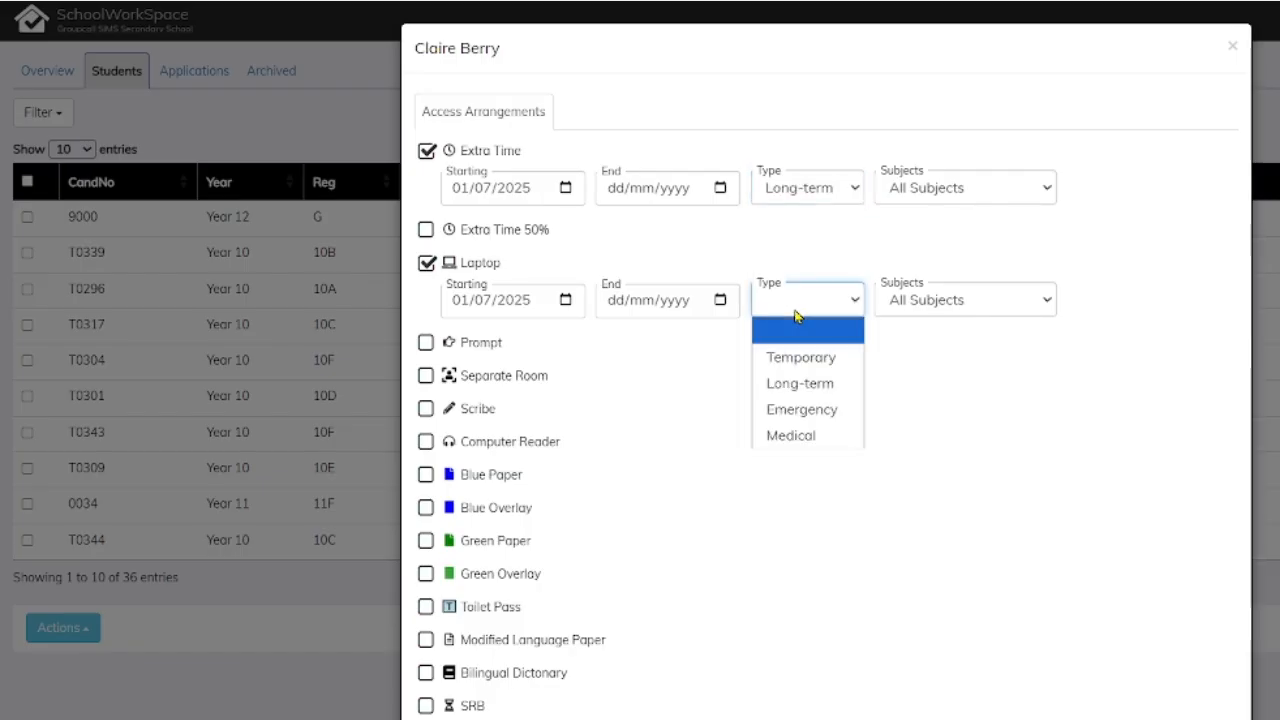
{"action": "left_click", "coordinate": [796, 384]}
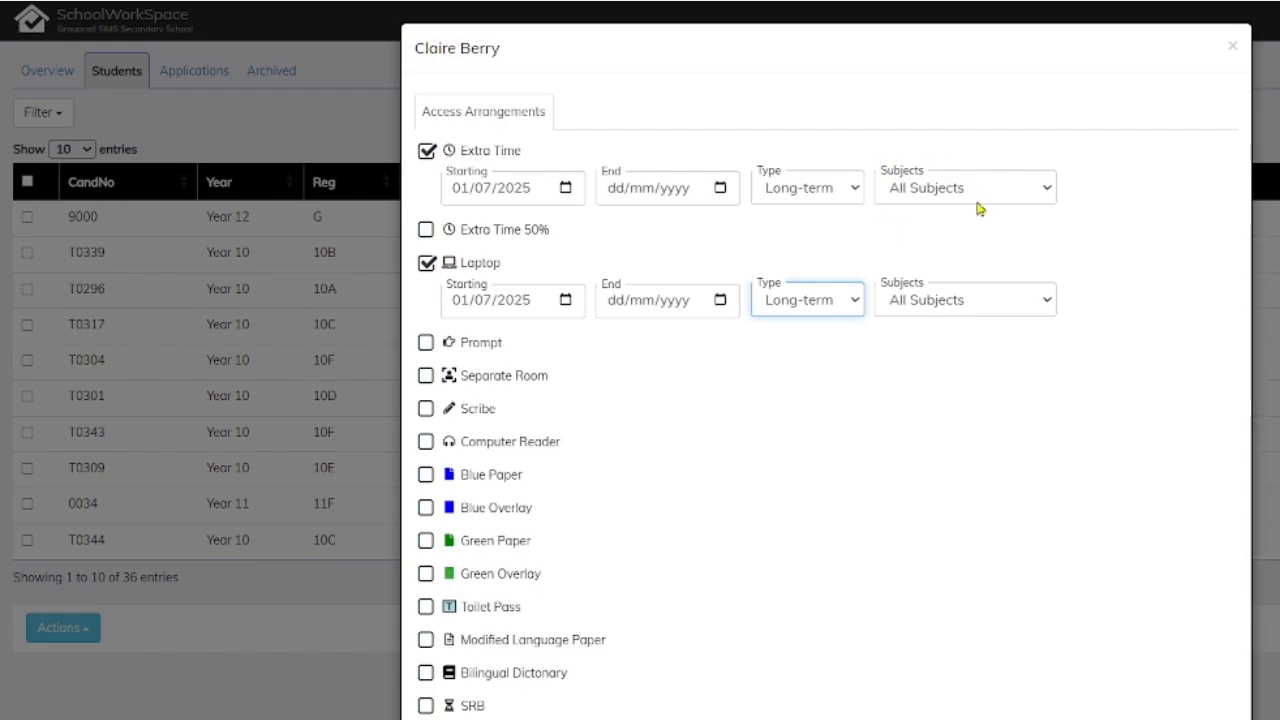
- Set the subjects of both Extra Time and Laptop to Not Selected Subjects, with Mathematics as the excluded subject
{"action": "left_click", "coordinate": [915, 193]}
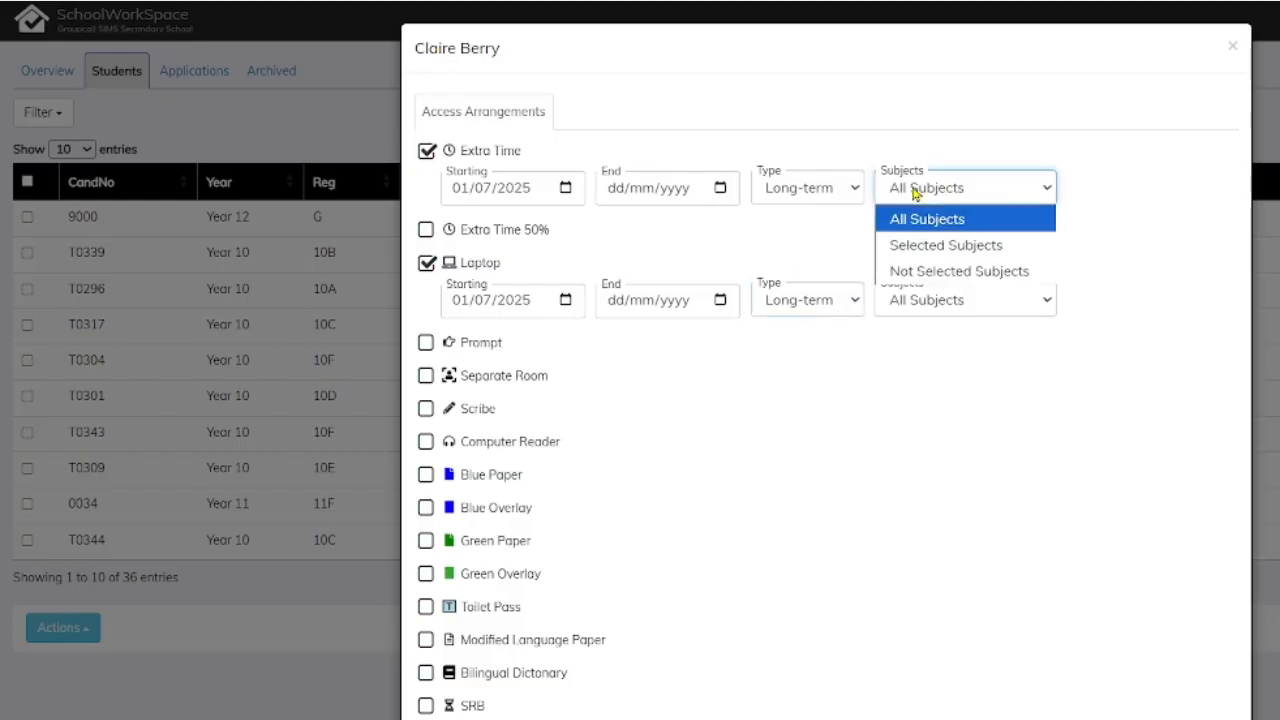
{"action": "left_click", "coordinate": [935, 270]}
{"action": "left_click", "coordinate": [934, 300]}
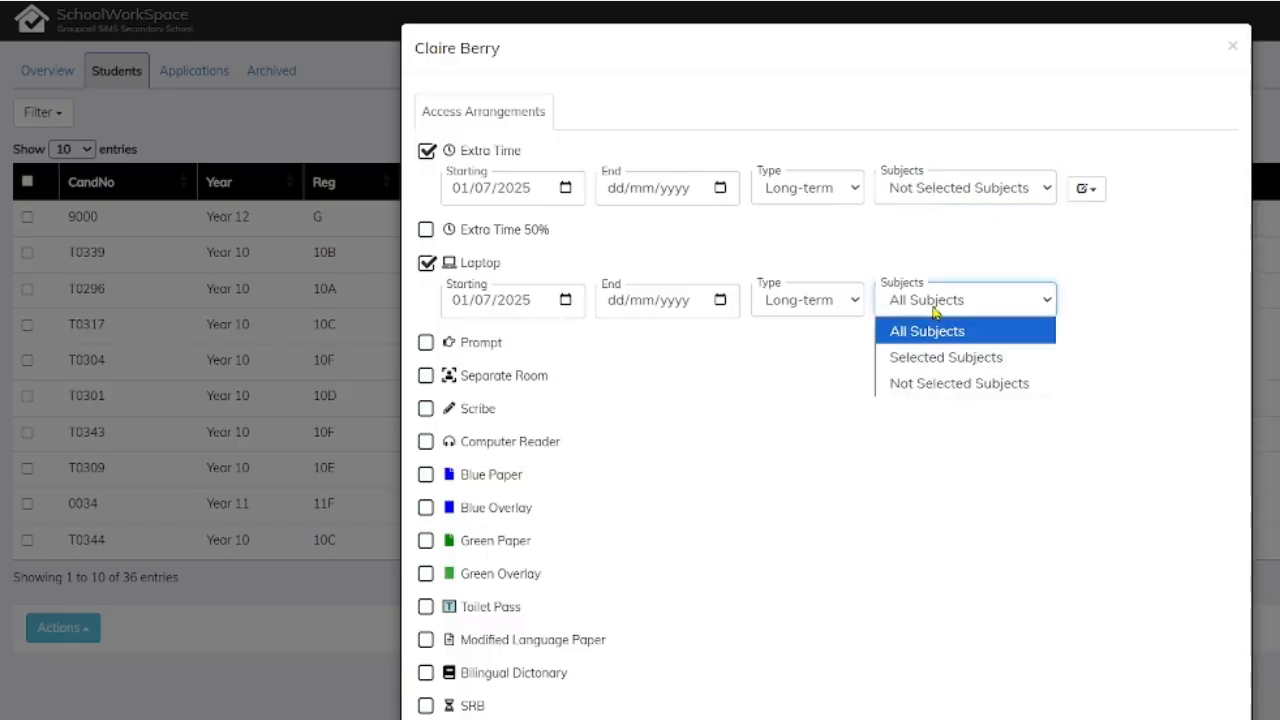
{"action": "left_click", "coordinate": [937, 394]}
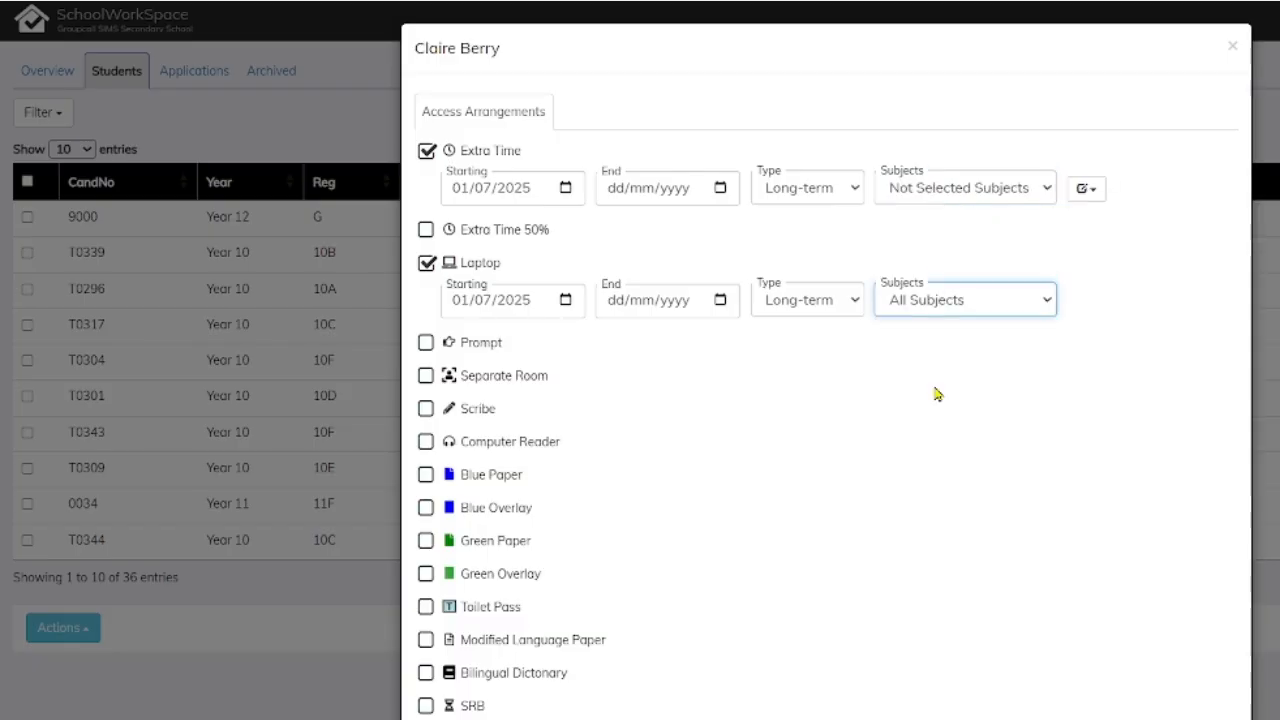
{"action": "left_click", "coordinate": [1091, 192]}
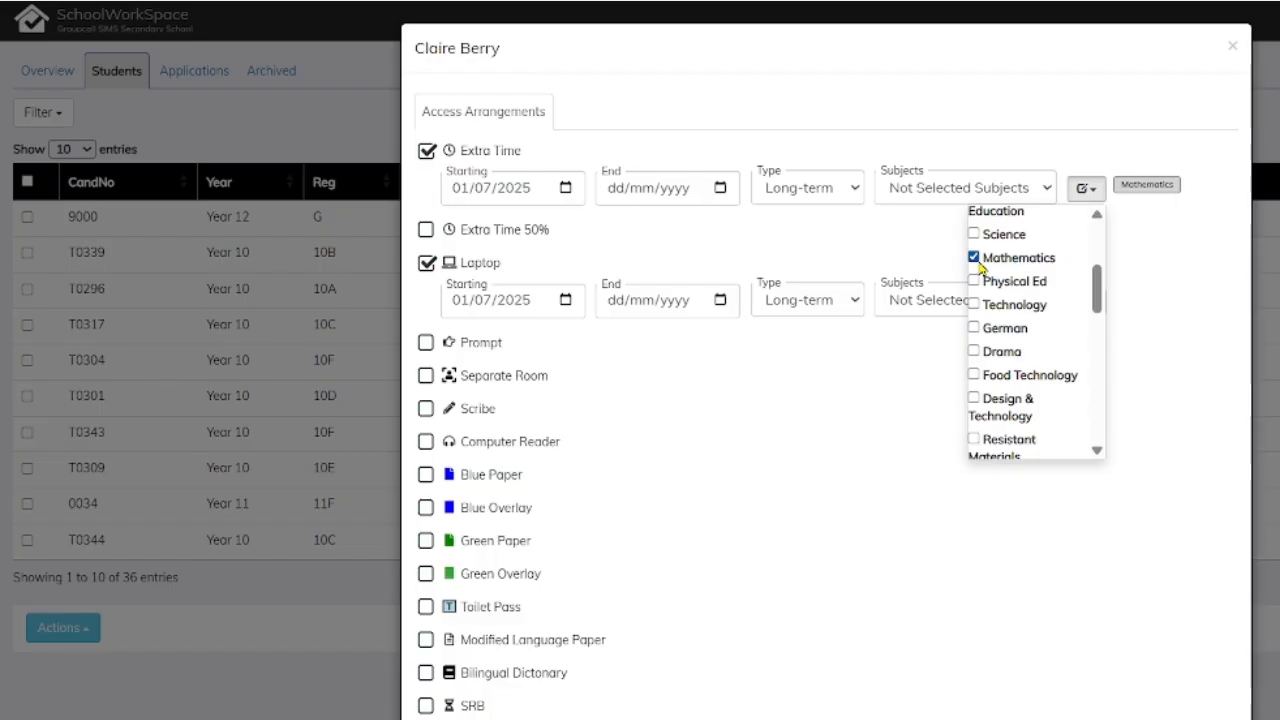
{"action": "left_click", "coordinate": [1135, 318]}
{"action": "left_click", "coordinate": [1087, 303]}
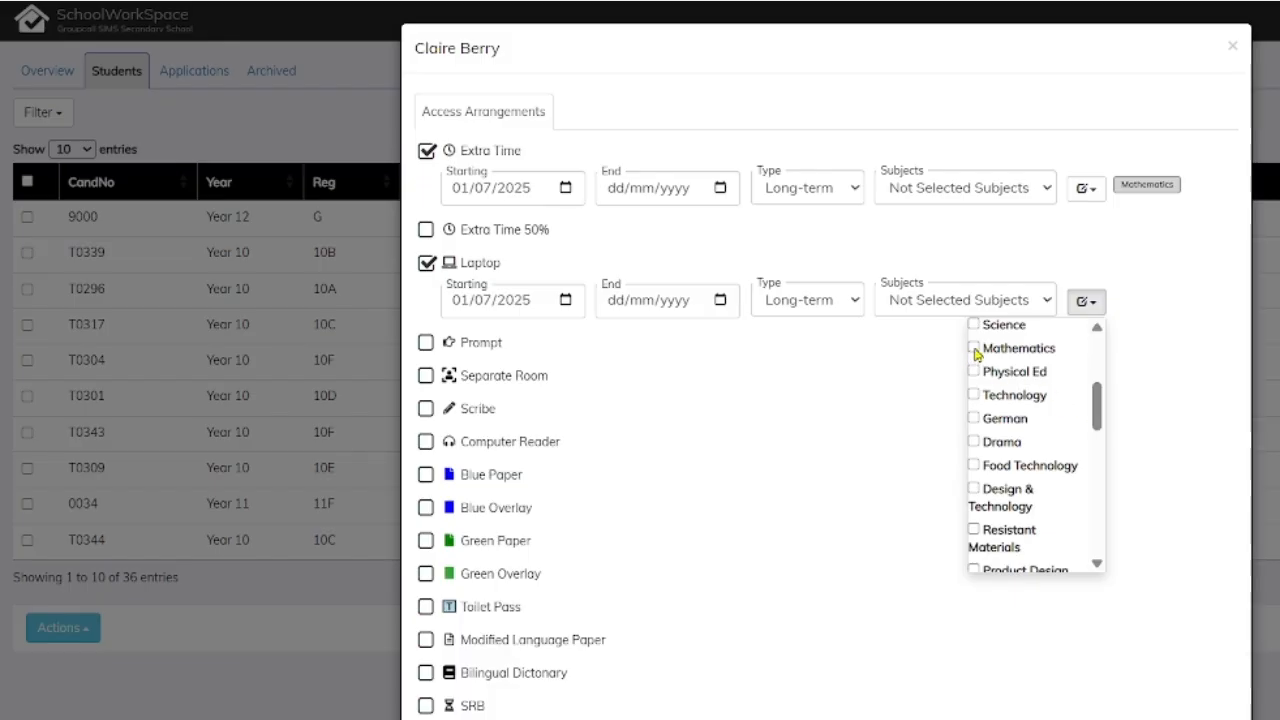
{"action": "left_click", "coordinate": [974, 349]}
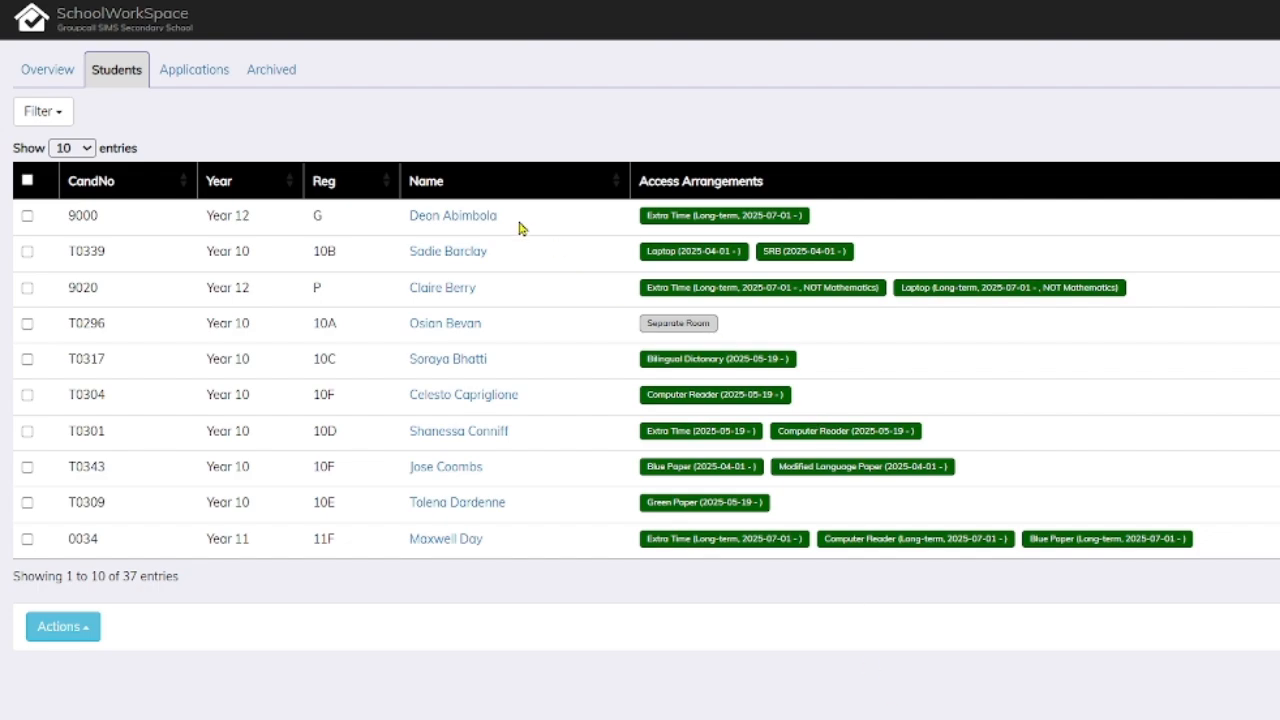
- Open the access arrangements of the Year 12 student in registration group G and submit them
{"action": "left_click", "coordinate": [466, 215]}
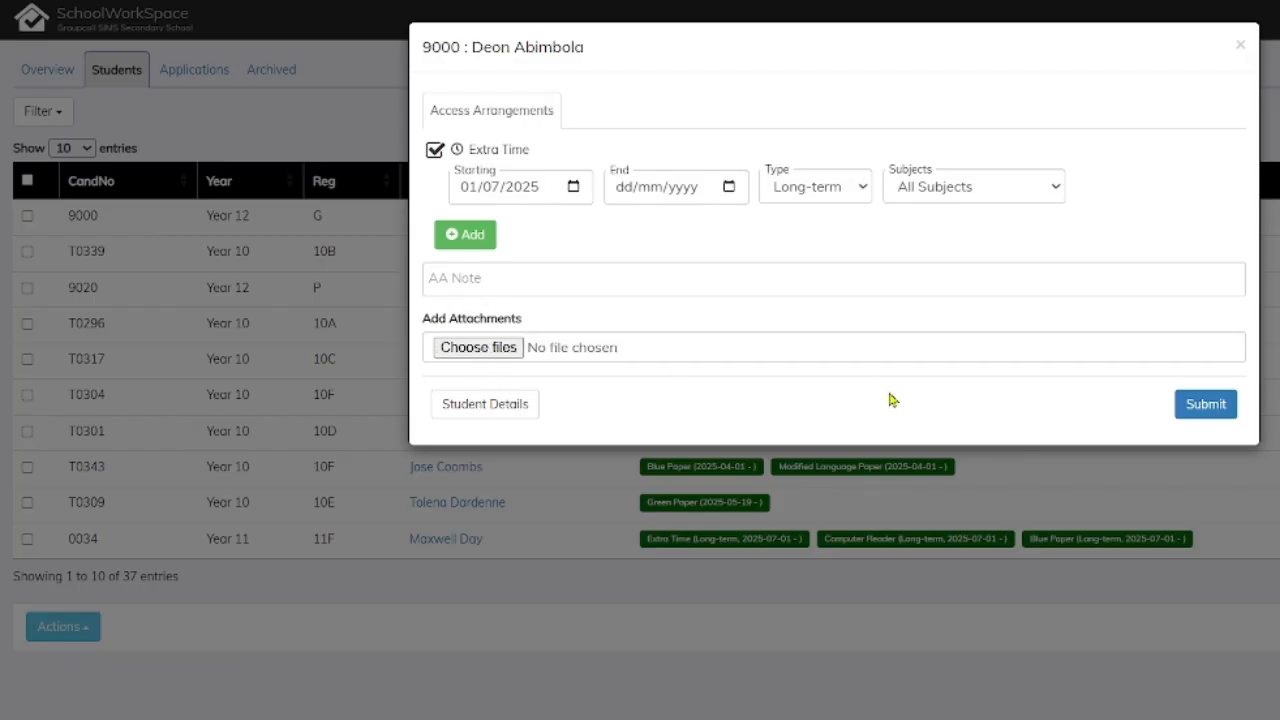
{"action": "left_click", "coordinate": [1192, 408]}
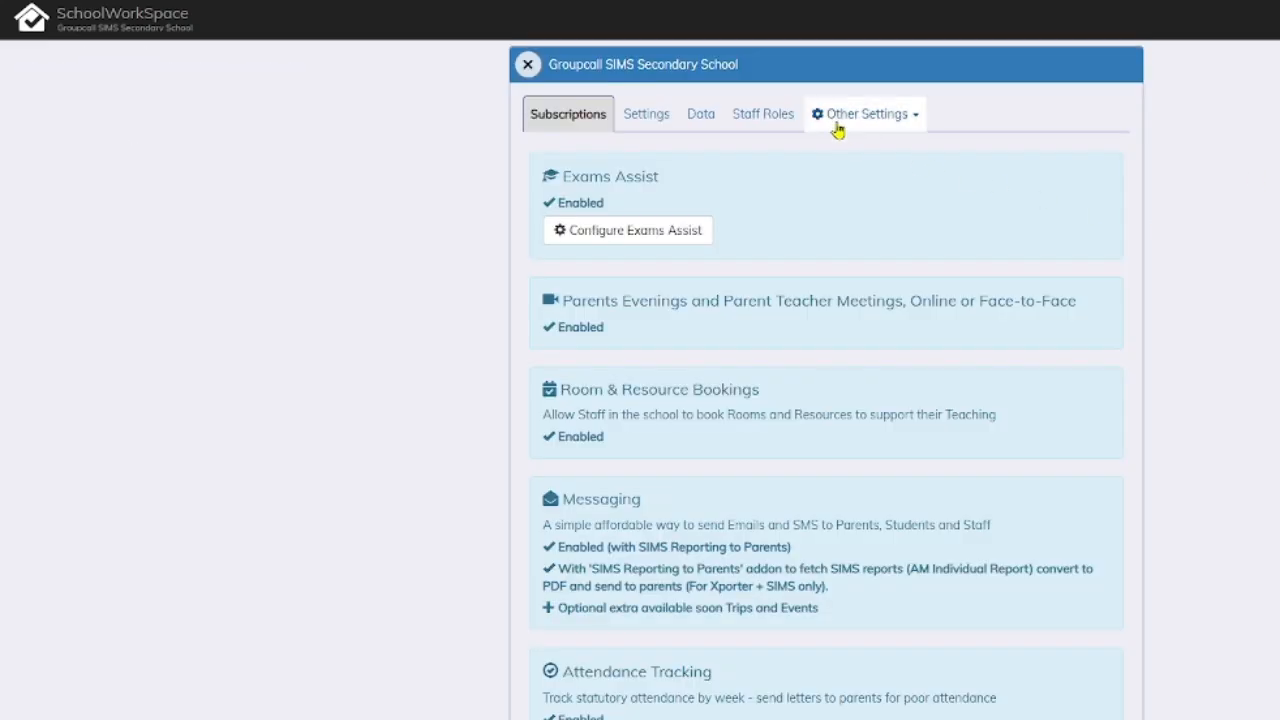
- Add Latin as a new subject at the end of the school's Subjects Lookup Table
{"action": "left_click", "coordinate": [834, 117]}
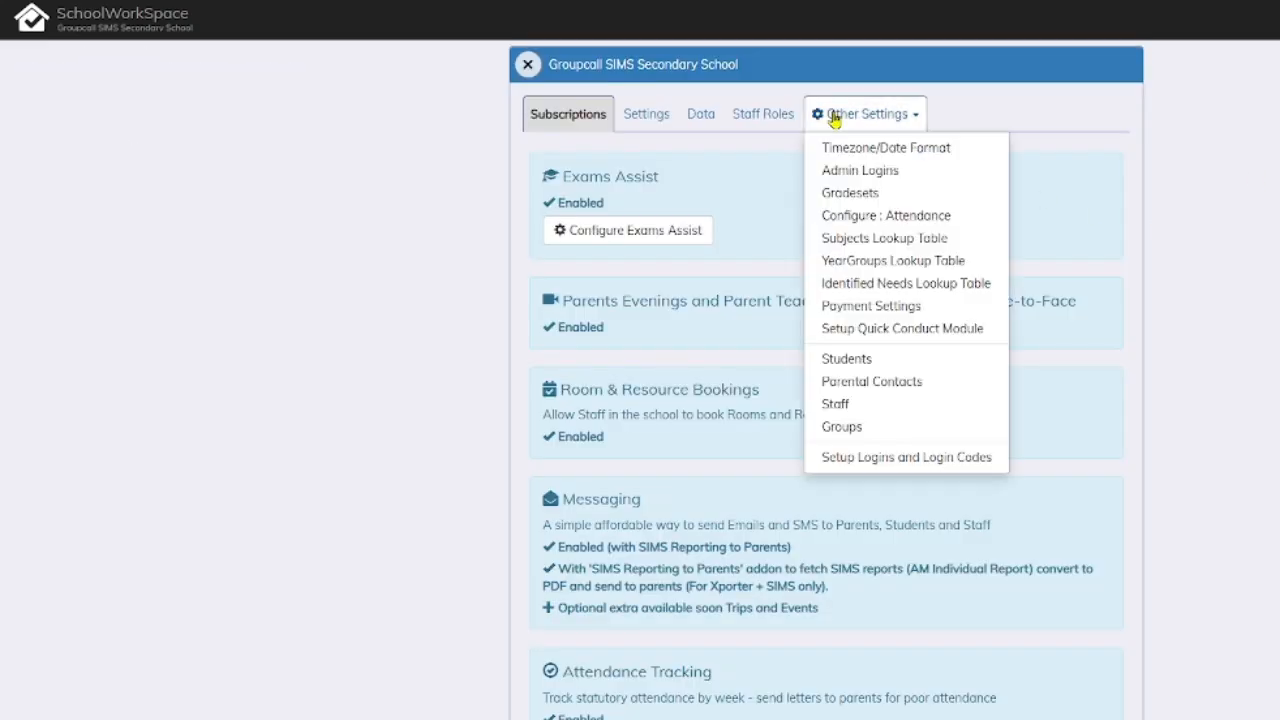
{"action": "left_click", "coordinate": [866, 248]}
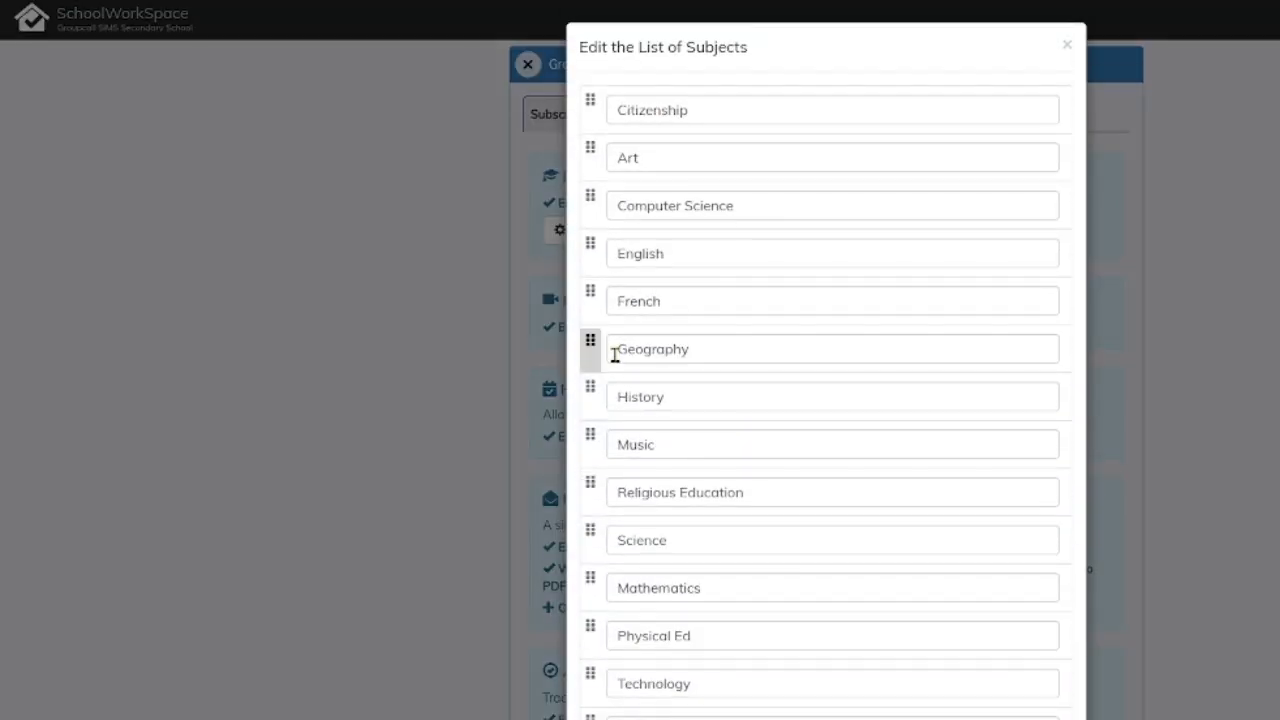
{"action": "scroll", "coordinate": [600, 355], "scroll_direction": "down", "scroll_amount": 5}
{"action": "scroll", "coordinate": [615, 362], "scroll_direction": "down", "scroll_amount": 15}
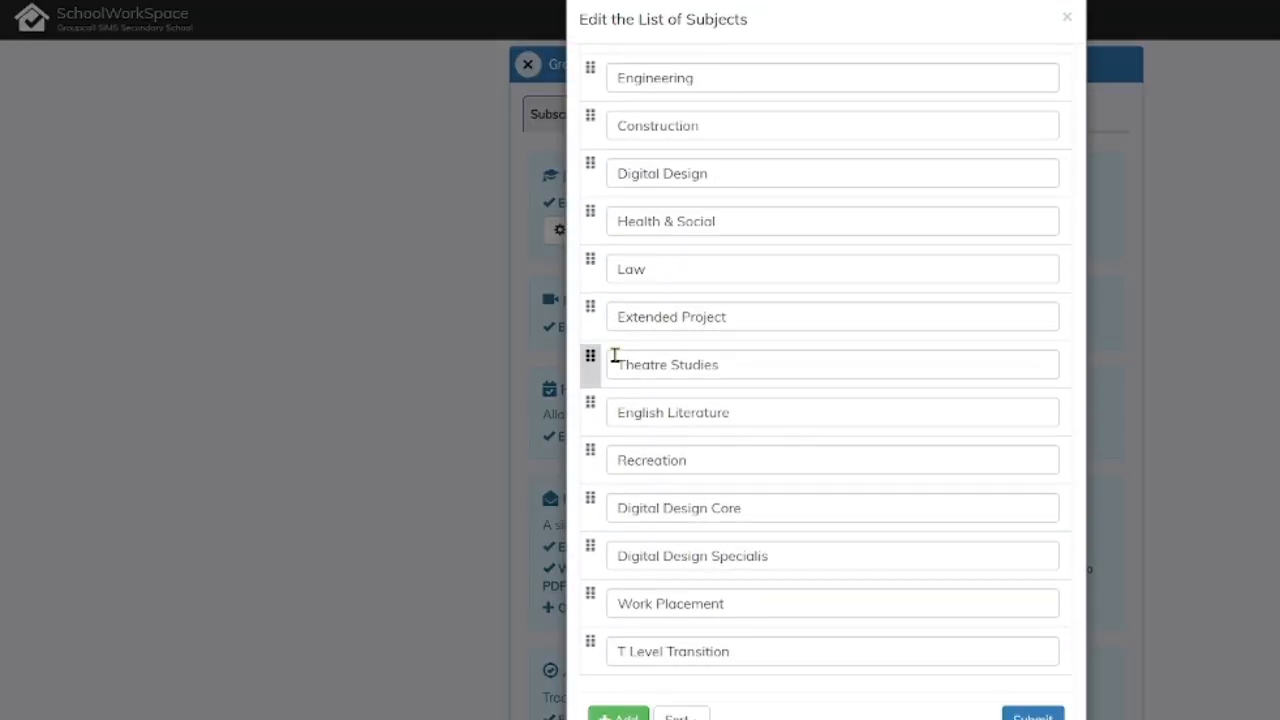
{"action": "left_click", "coordinate": [618, 714]}
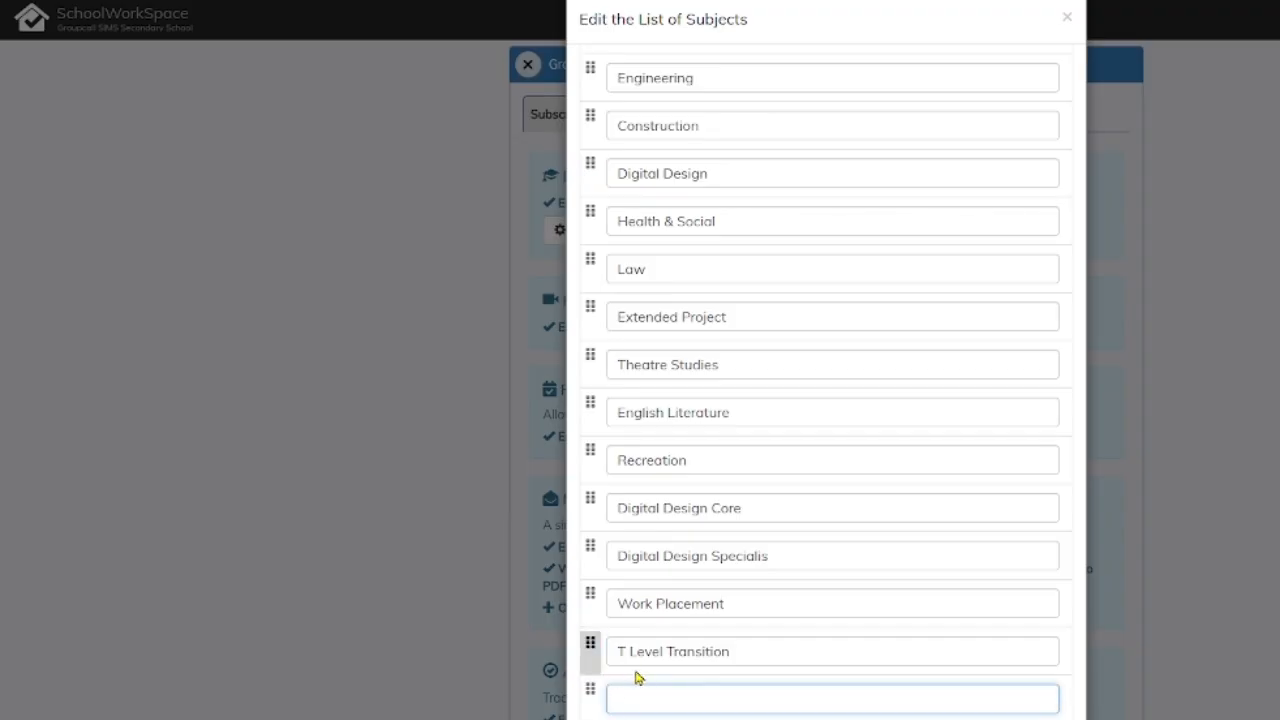
{"action": "type", "text": "Latin"}
{"action": "key", "text": "Return"}
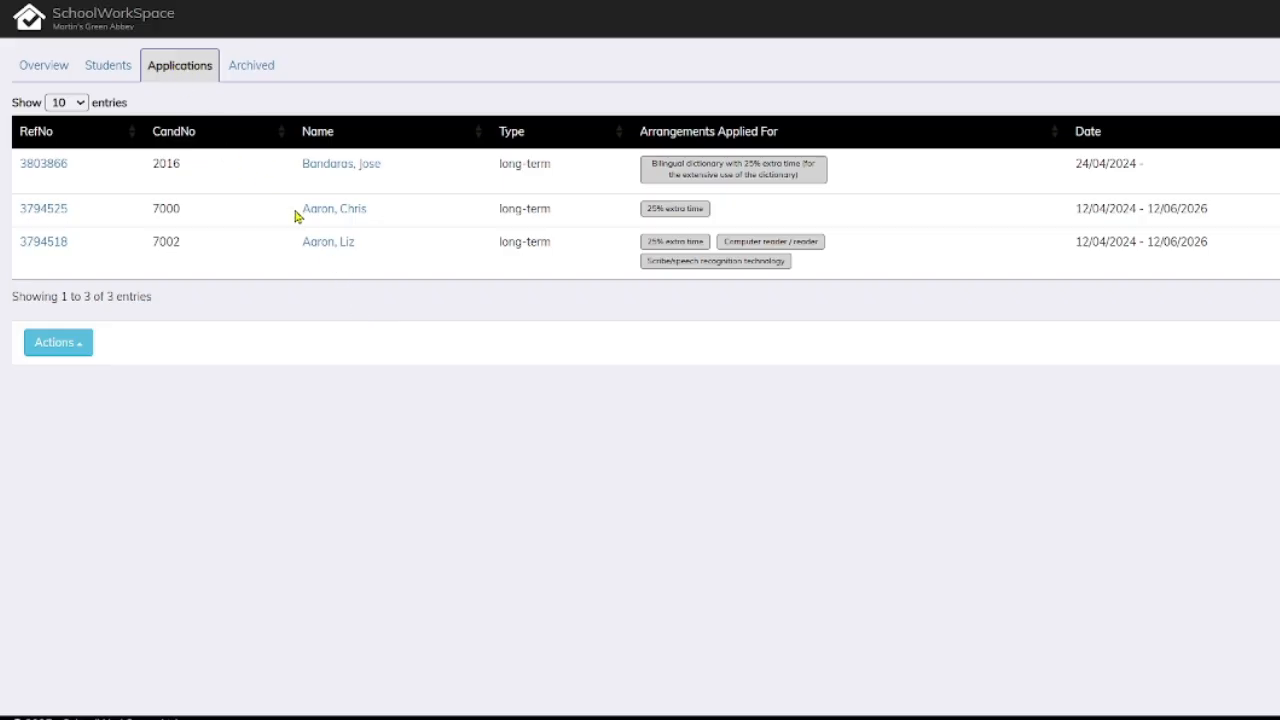
- For the applicant with only 25% extra time, untick and re-tick 25% extra time and Scribe to fill in 12/04/2024, 12/06/2026 and Long-term
{"action": "left_click", "coordinate": [324, 209]}
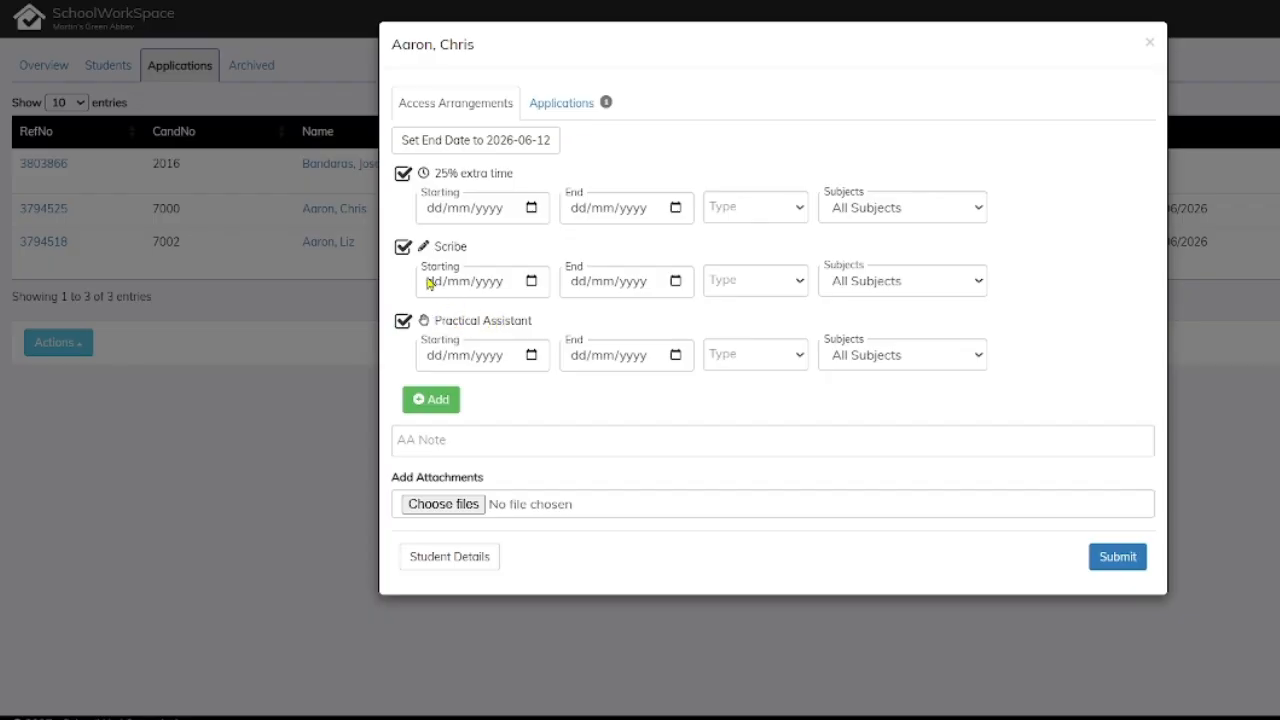
{"action": "left_click", "coordinate": [403, 175]}
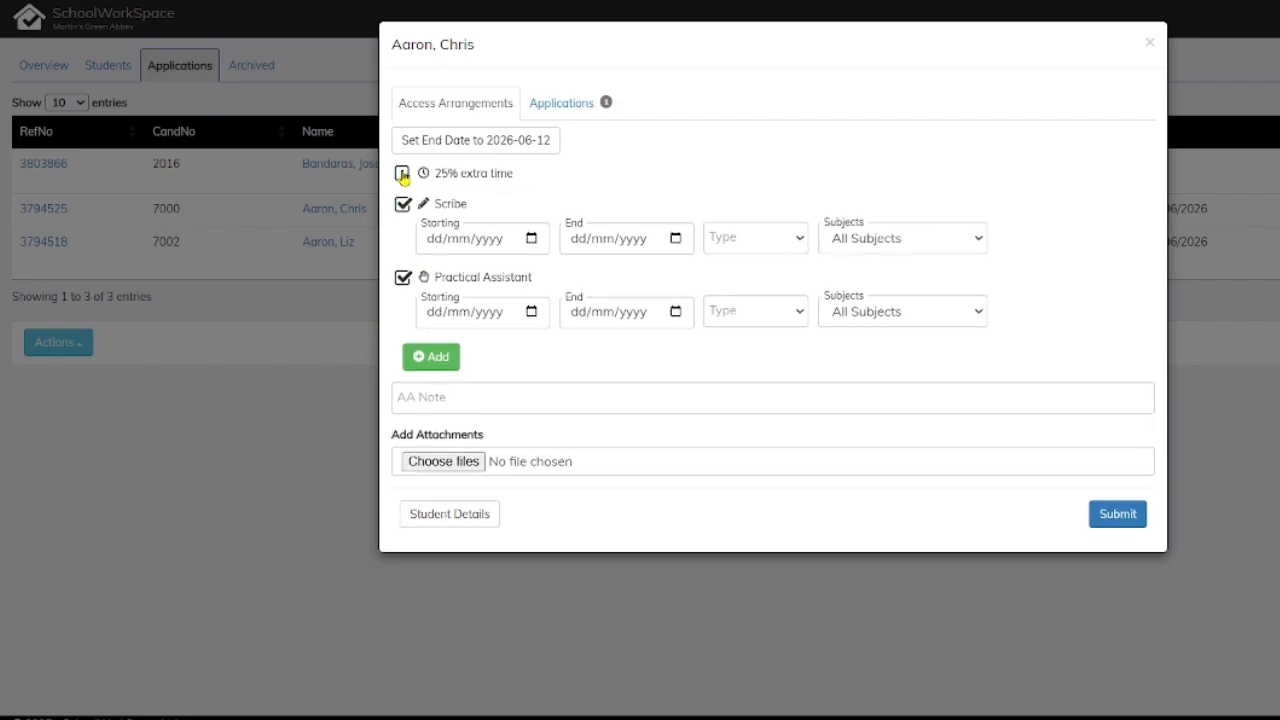
{"action": "left_click", "coordinate": [403, 175]}
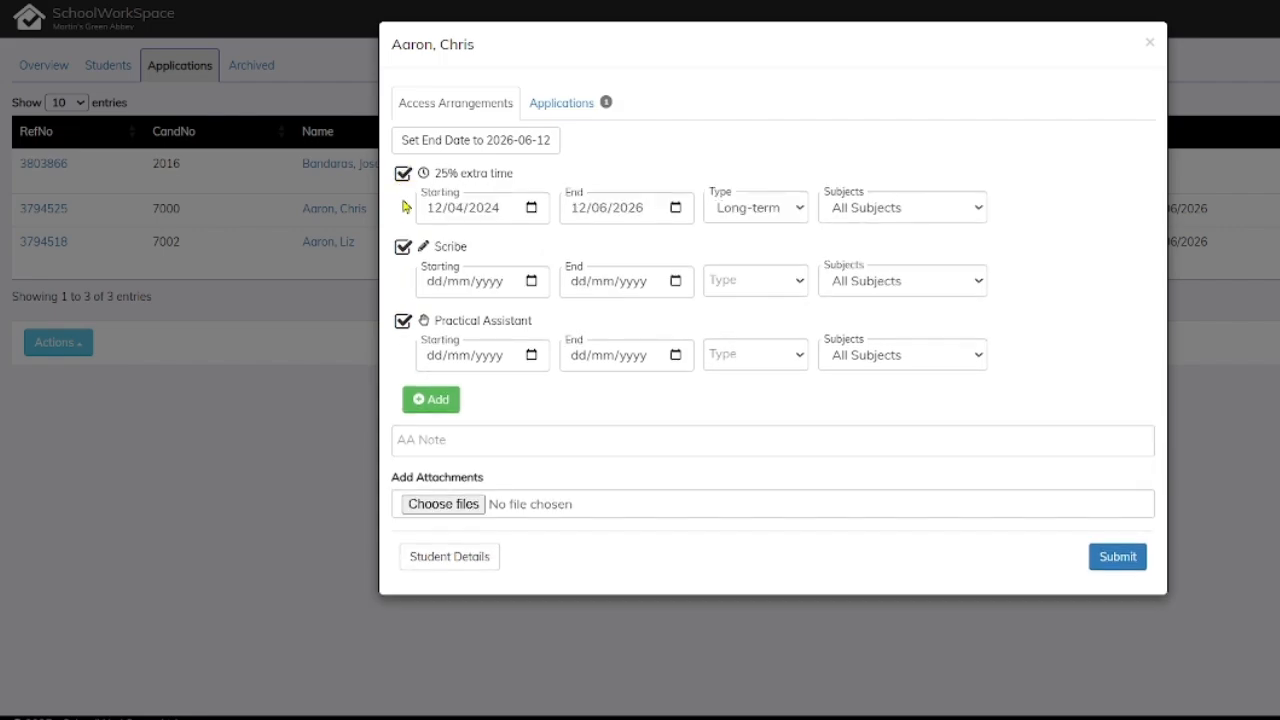
{"action": "left_click", "coordinate": [403, 247]}
{"action": "left_click", "coordinate": [403, 247]}
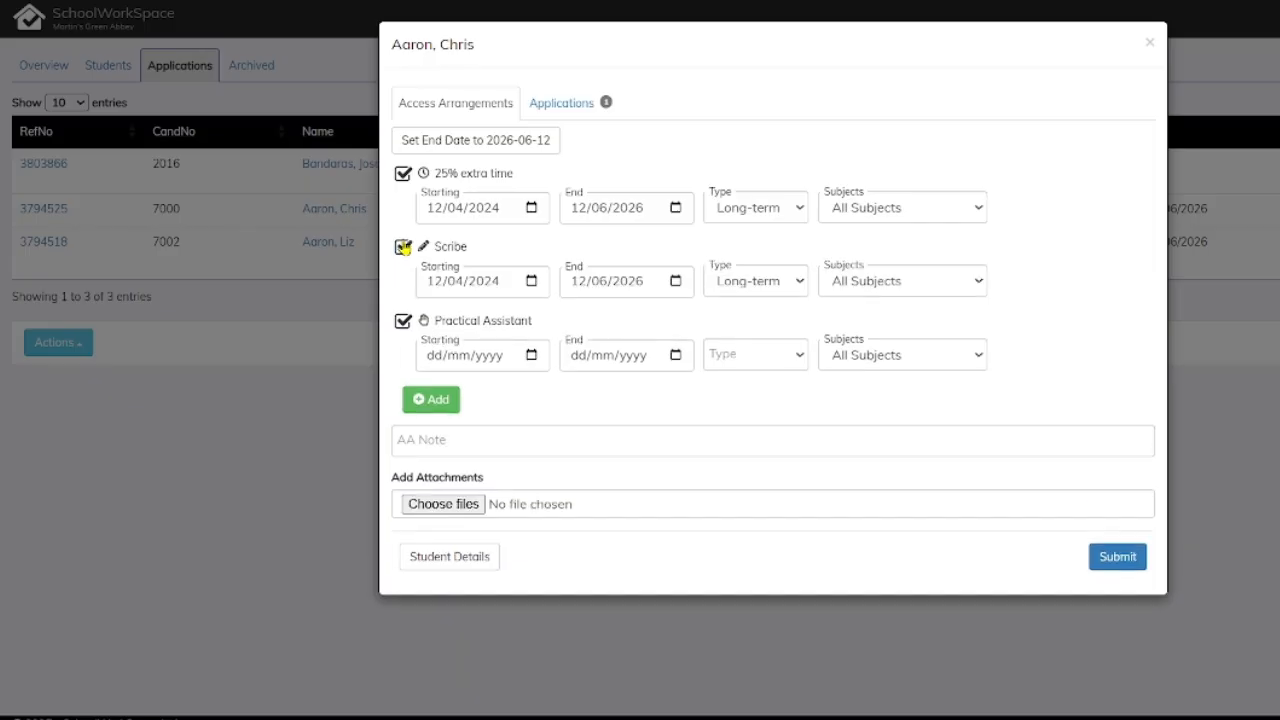
- Check the dates on the student's application and submit the updated access arrangements
{"action": "left_click", "coordinate": [538, 115]}
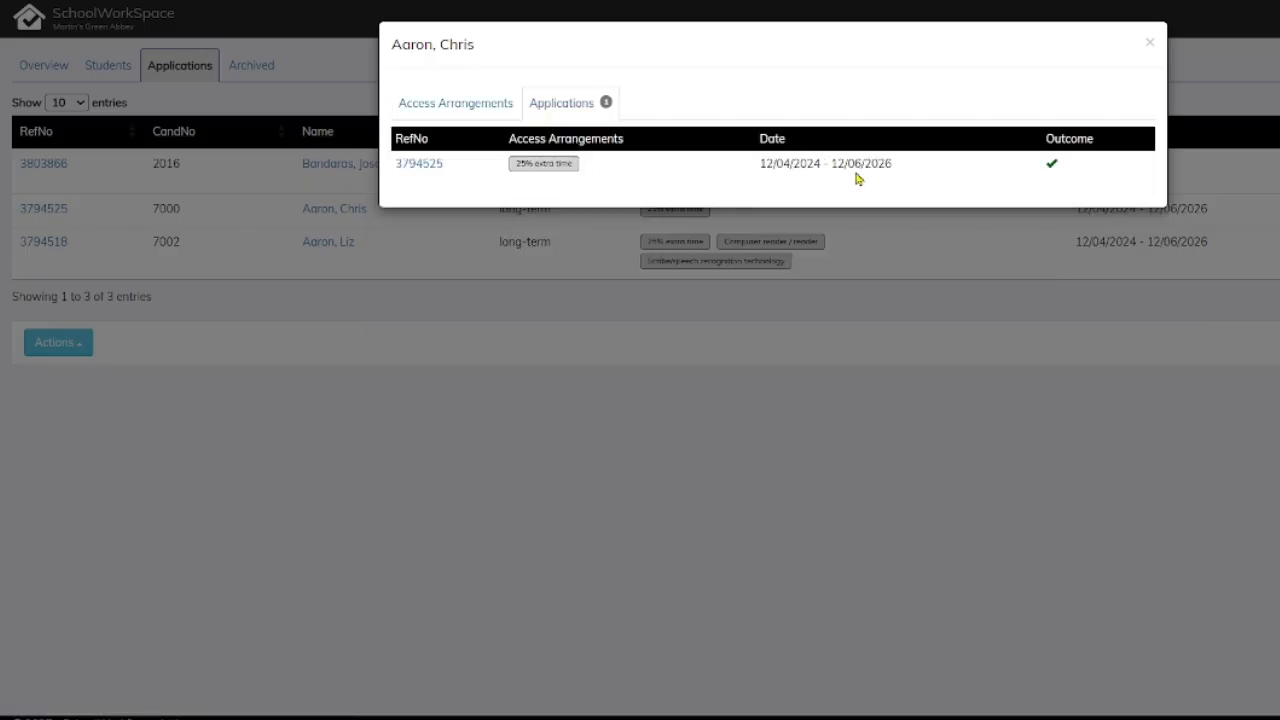
{"action": "left_click", "coordinate": [465, 105]}
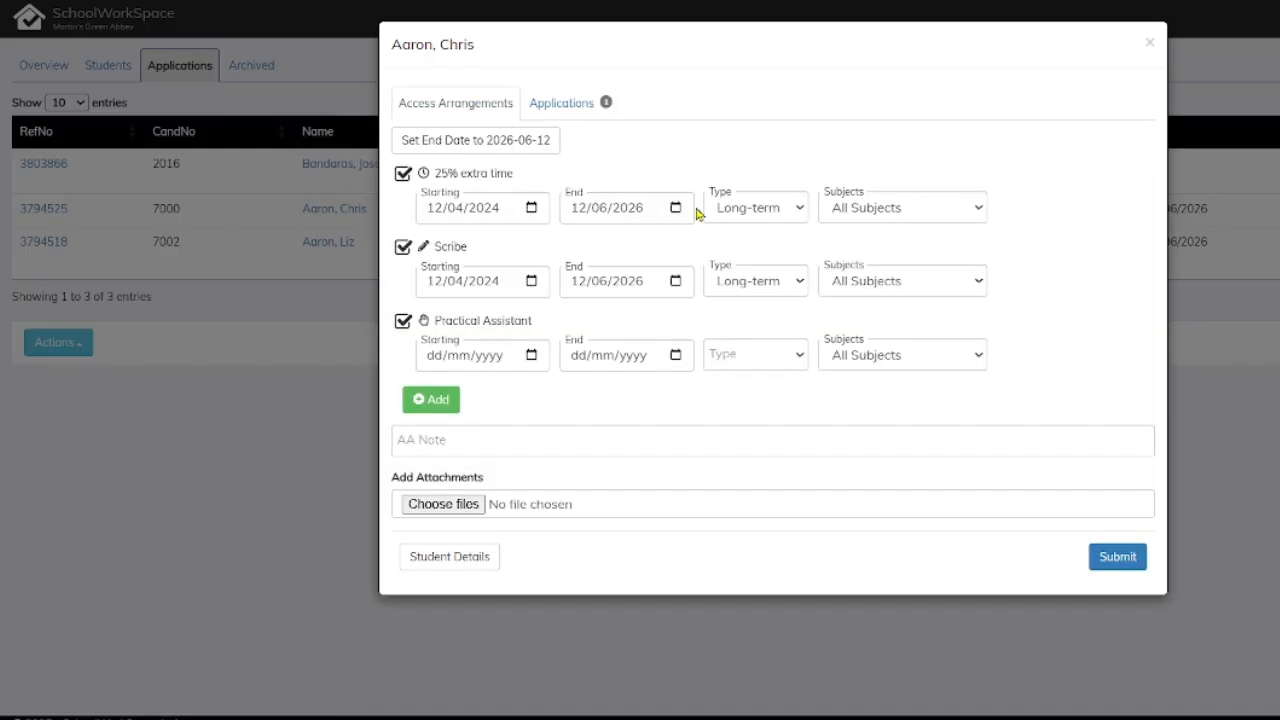
{"action": "left_click", "coordinate": [1112, 558]}
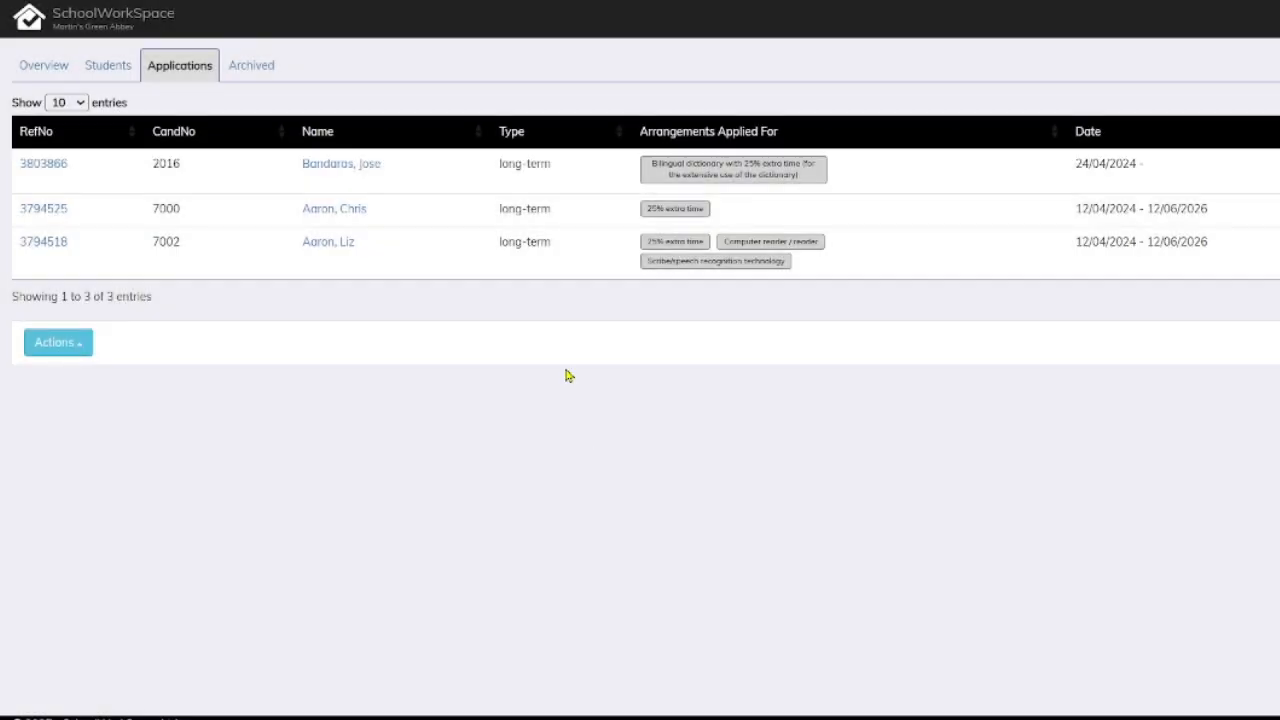
- Open the bilingual dictionary applicant's access arrangements, untick and re-tick Extra Time, and submit the form
{"action": "left_click_drag", "start_coordinate": [358, 176], "coordinate": [341, 176]}
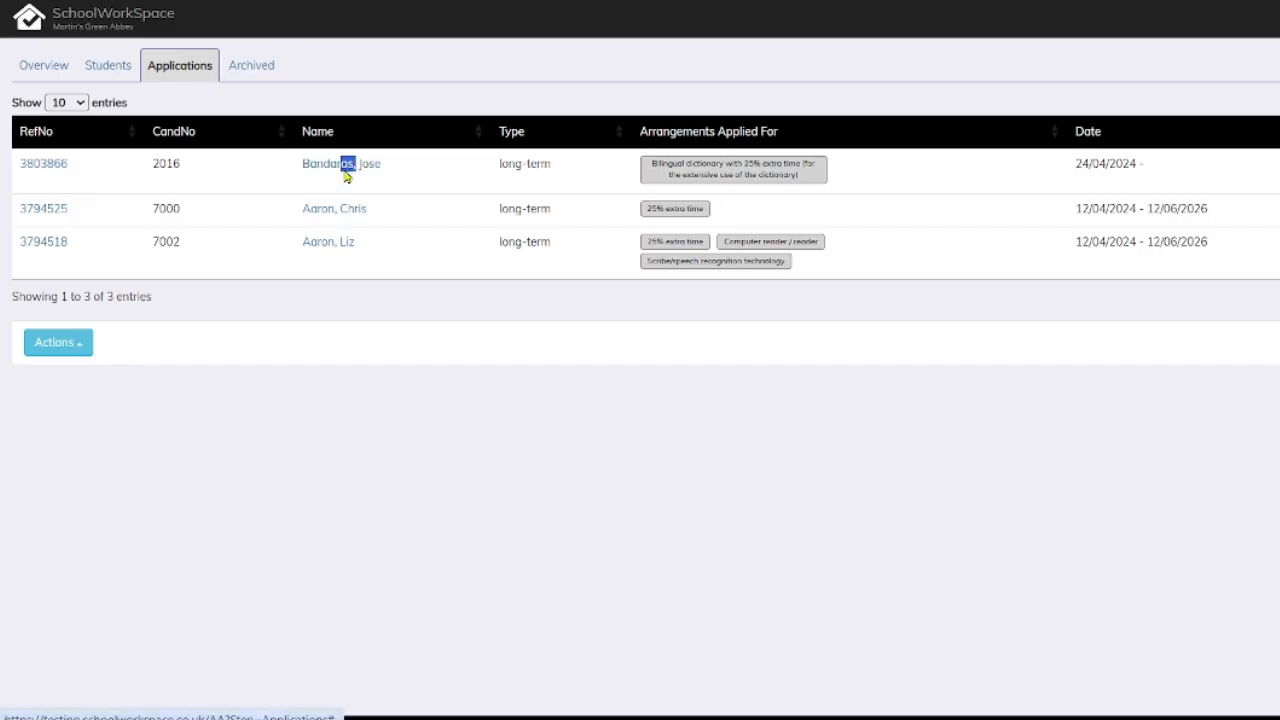
{"action": "left_click", "coordinate": [344, 170]}
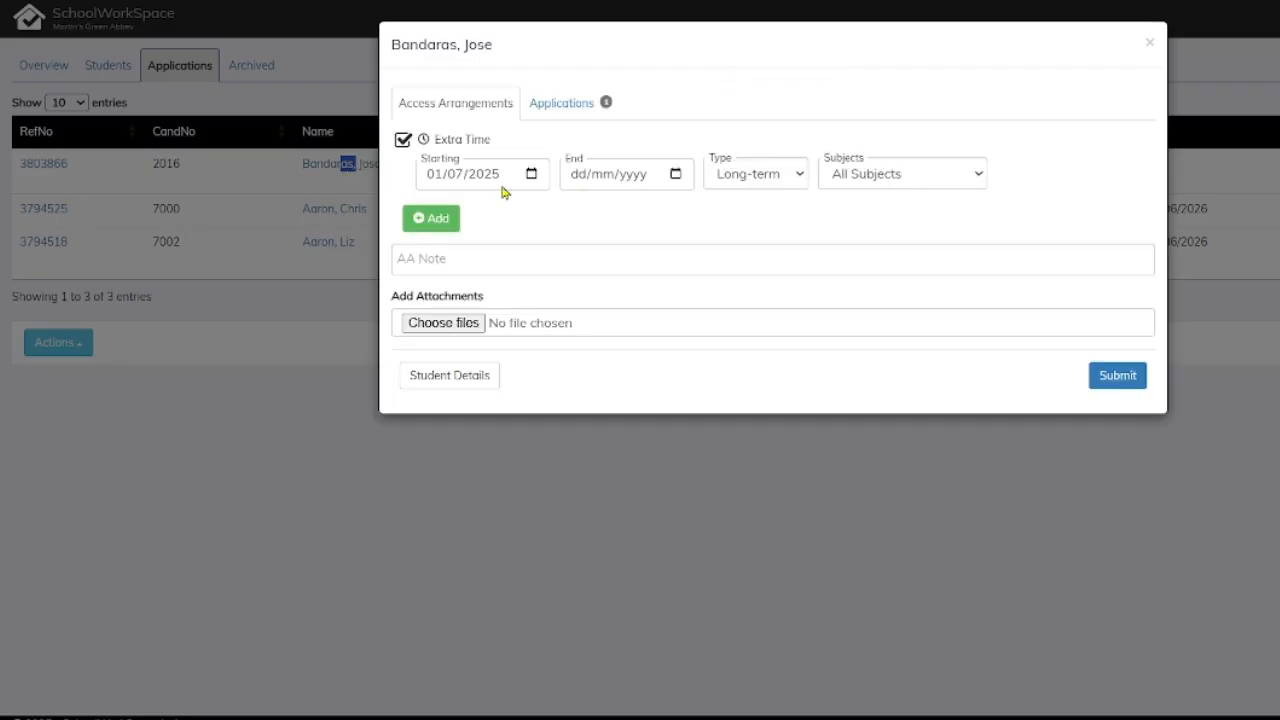
{"action": "left_click", "coordinate": [404, 141]}
{"action": "left_click", "coordinate": [405, 142]}
{"action": "left_click", "coordinate": [1114, 375]}
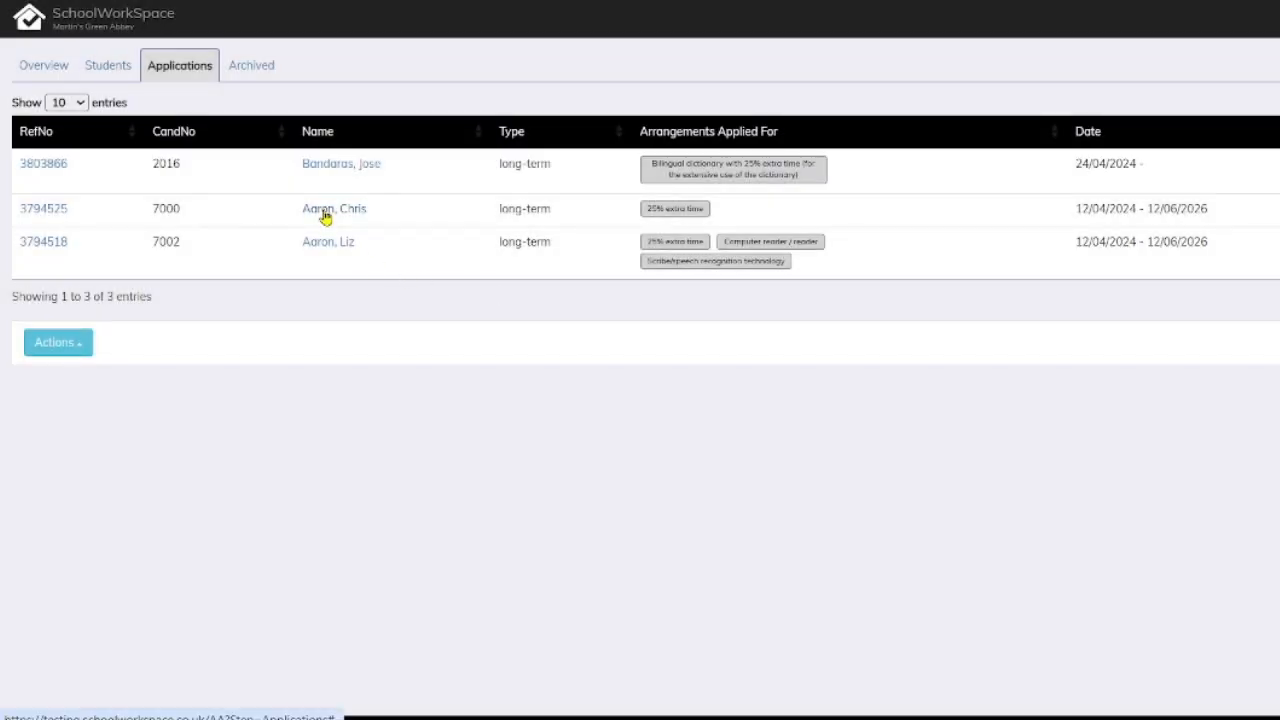
- For the applicant with only 25% extra time, set the Practical Assistant starting date to 01/07/2025 and submit the form
{"action": "left_click", "coordinate": [325, 211]}
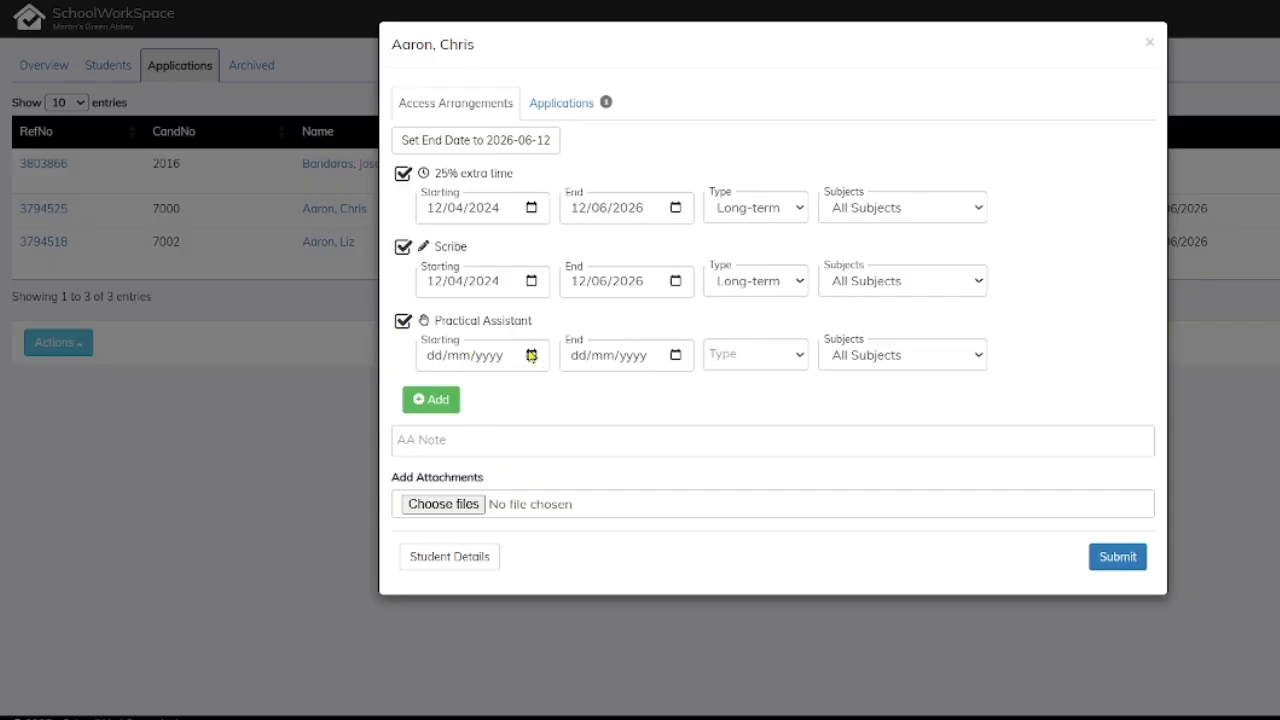
{"action": "left_click", "coordinate": [531, 355]}
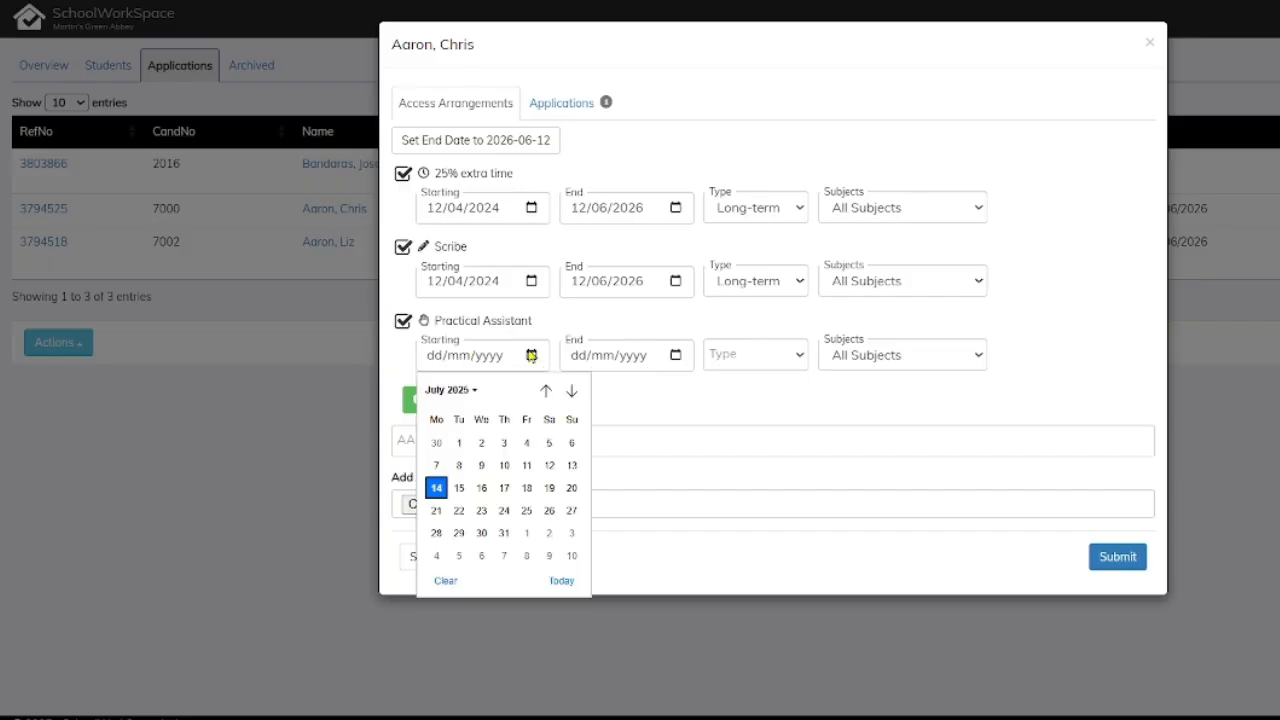
{"action": "left_click", "coordinate": [452, 449]}
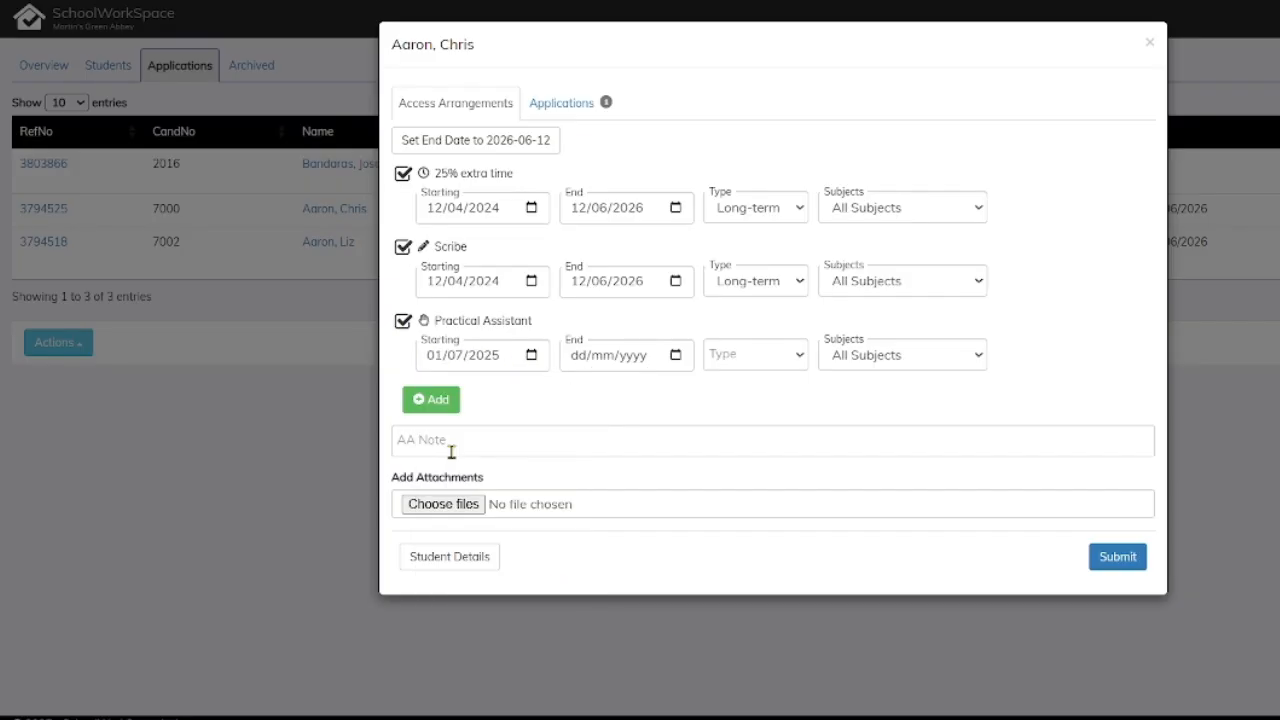
{"action": "left_click", "coordinate": [1106, 557]}
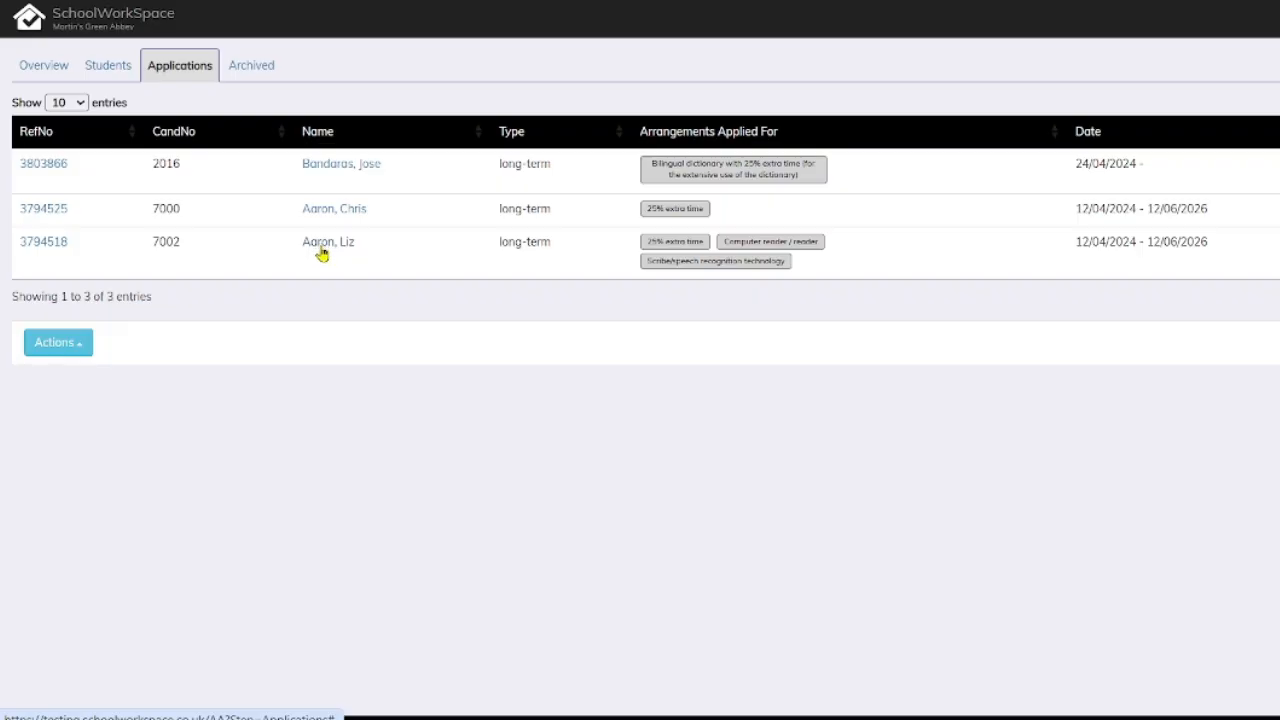
- For the applicant with Scribe and Rest Breaks, set both end dates to 12/06/2026 and submit, then reopen and resubmit the form
{"action": "left_click", "coordinate": [322, 252]}
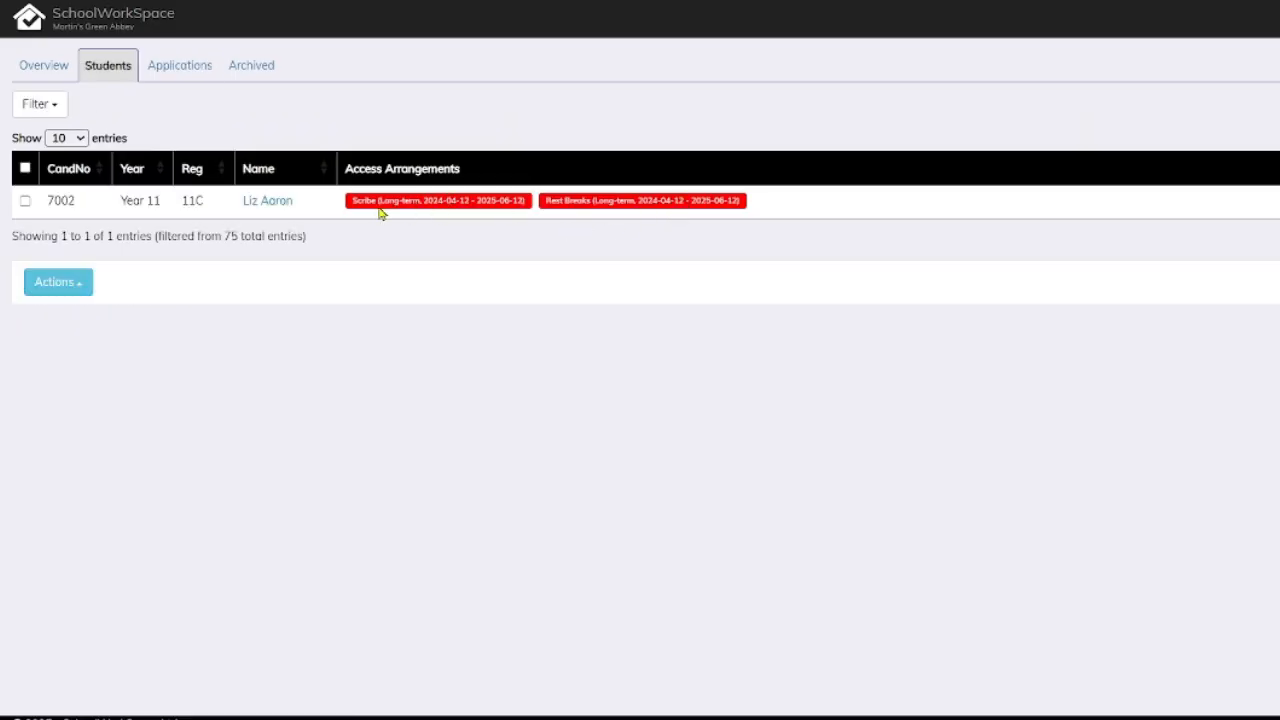
{"action": "left_click", "coordinate": [247, 203]}
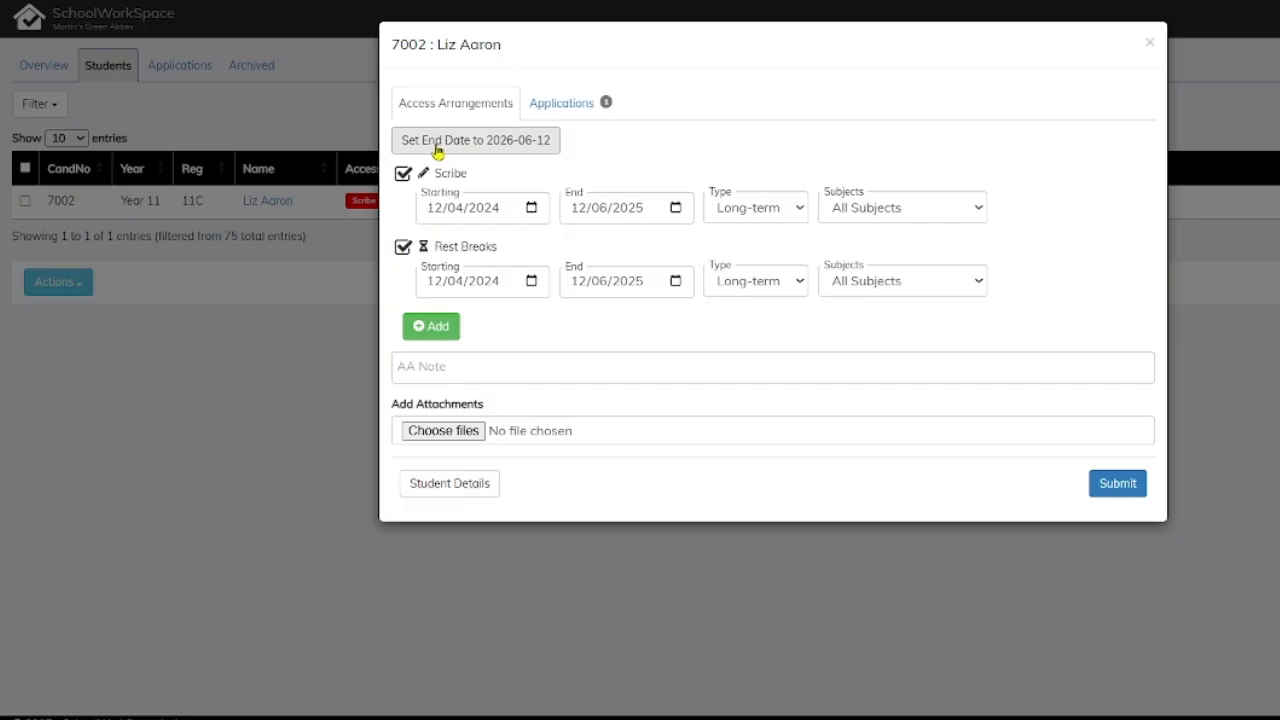
{"action": "left_click", "coordinate": [508, 143]}
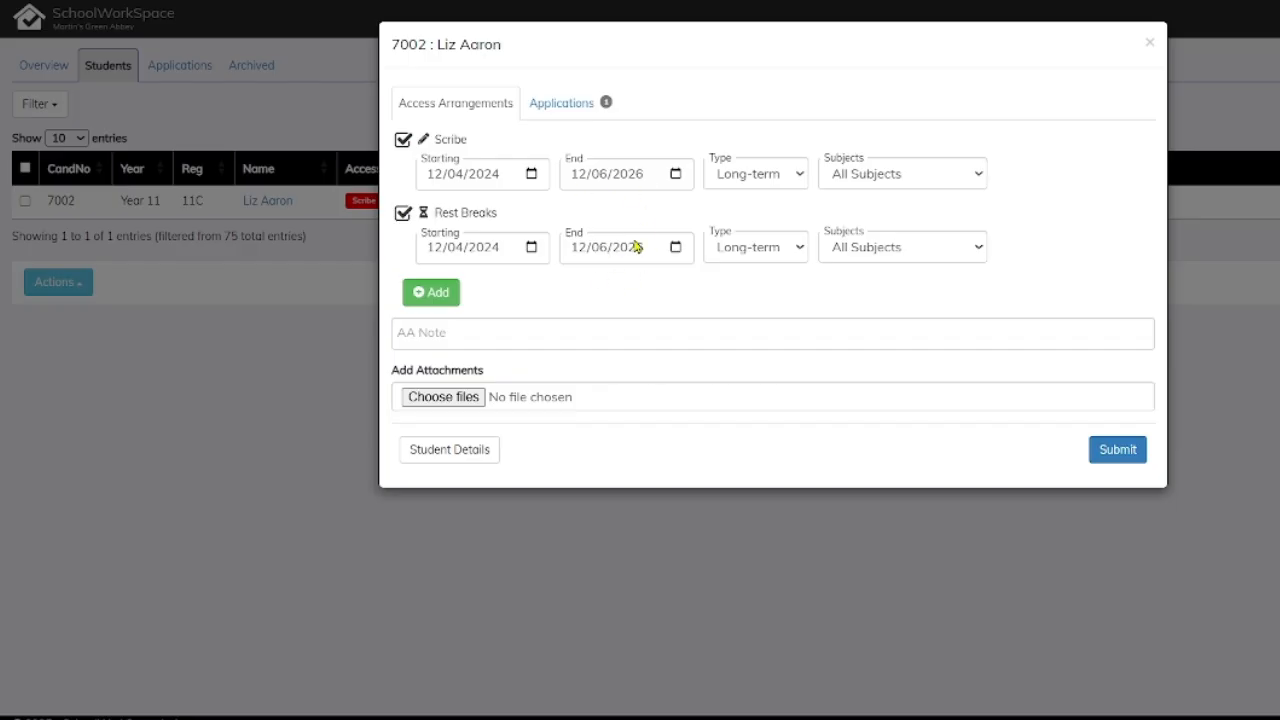
{"action": "left_click", "coordinate": [1106, 449]}
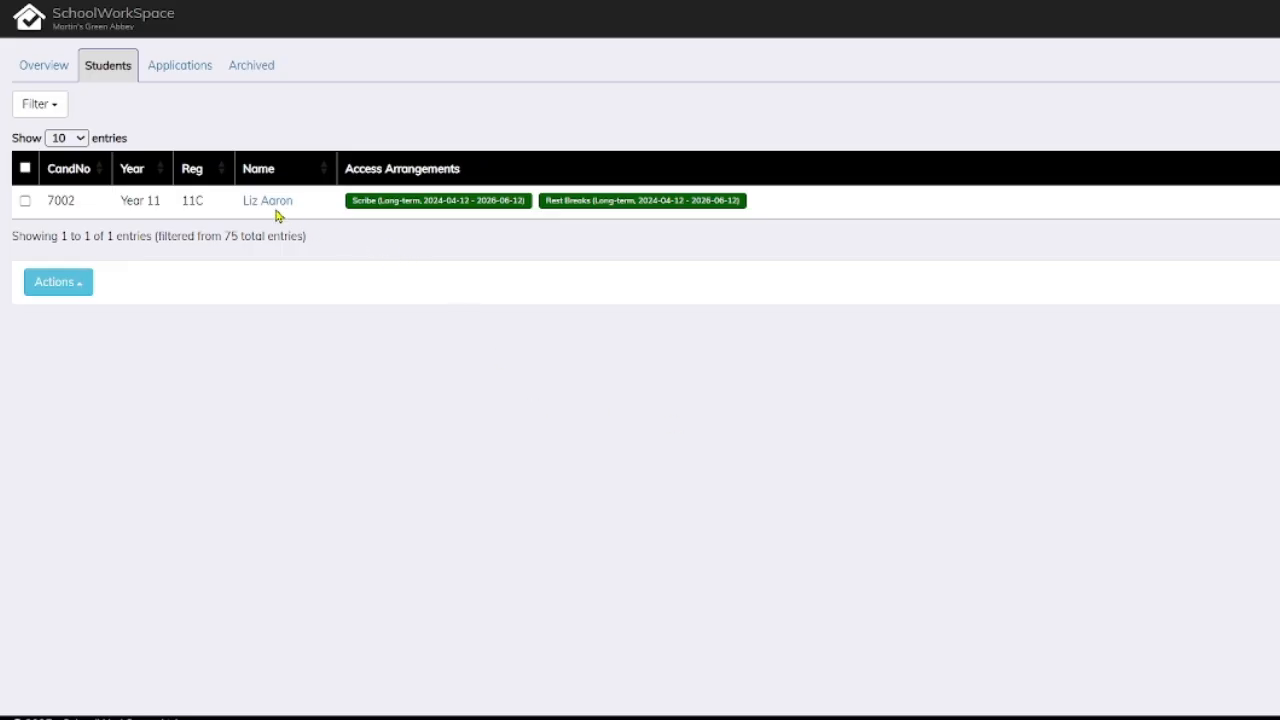
{"action": "left_click", "coordinate": [268, 204]}
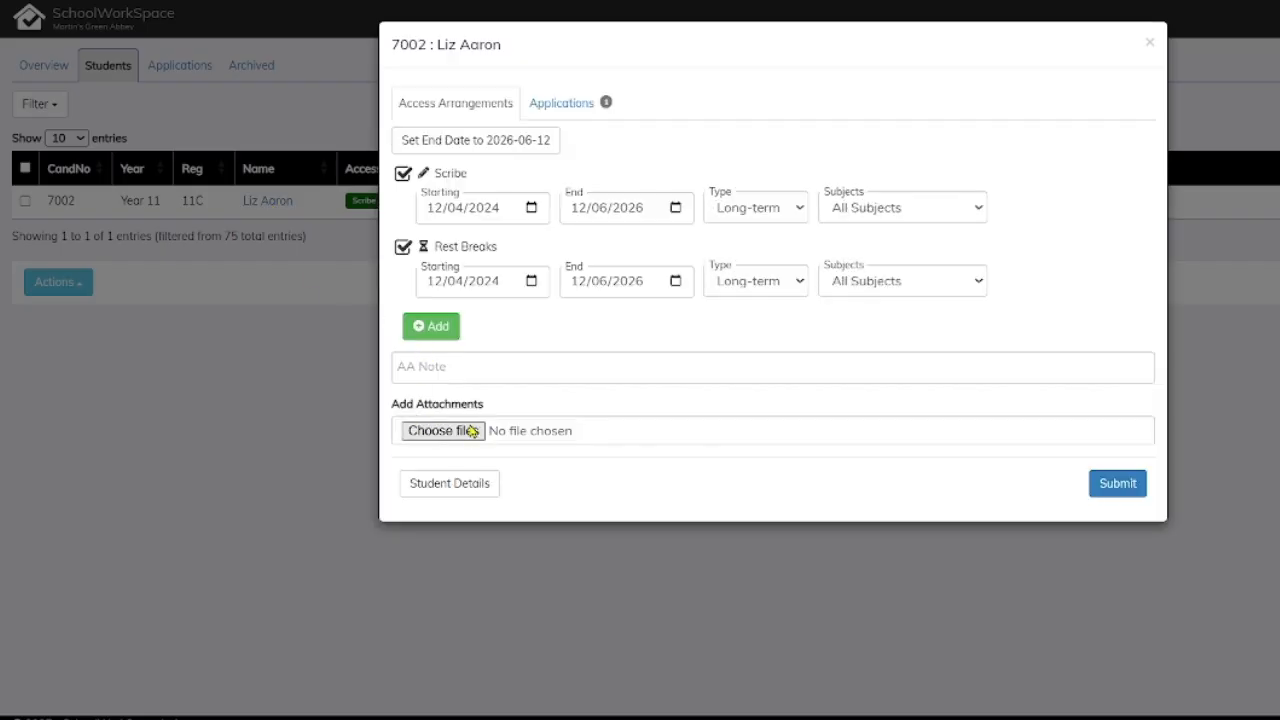
{"action": "left_click", "coordinate": [1117, 485]}
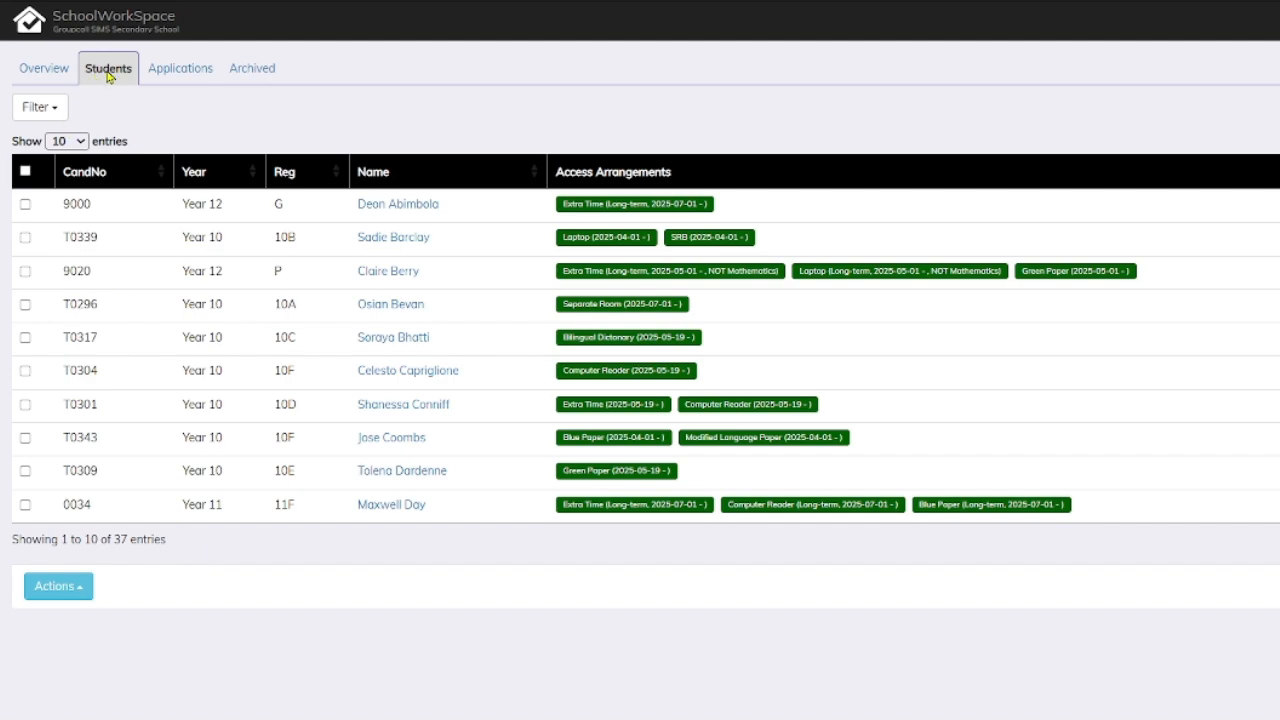
- Filter the students to Year 12, select them all, and view the print options for the selected candidates without generating a PDF
{"action": "left_click", "coordinate": [55, 108]}
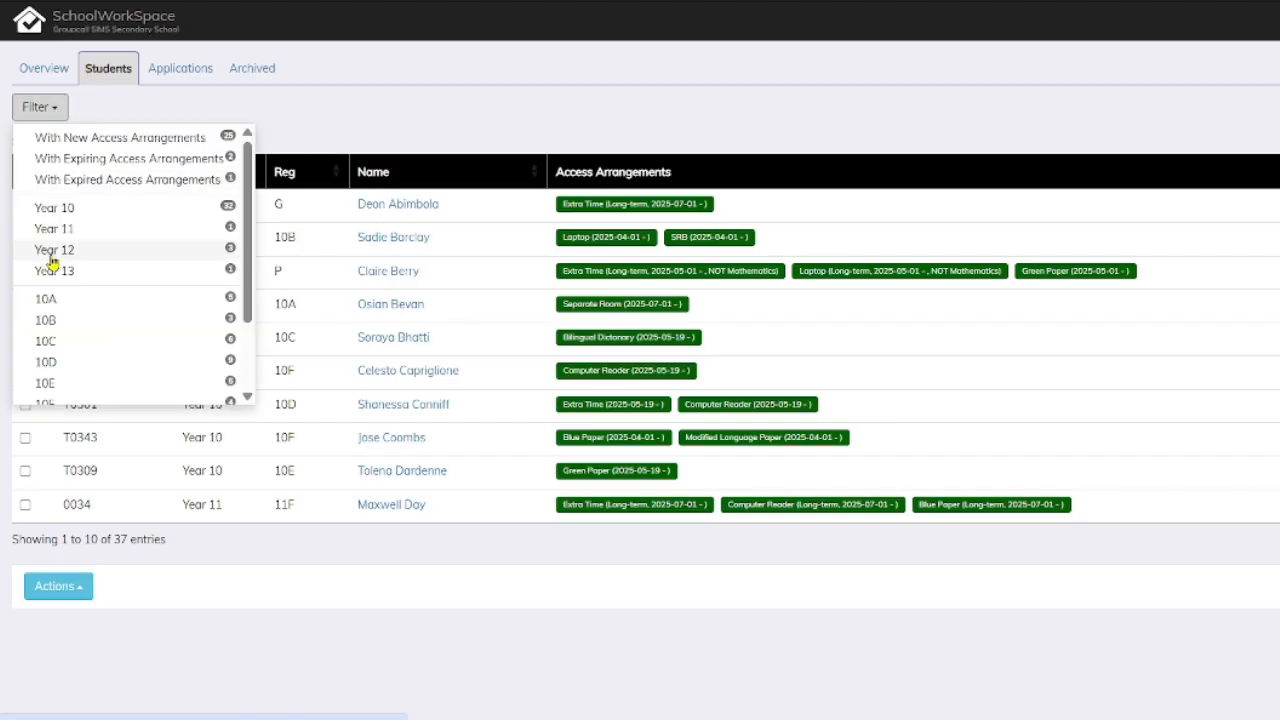
{"action": "left_click", "coordinate": [50, 258]}
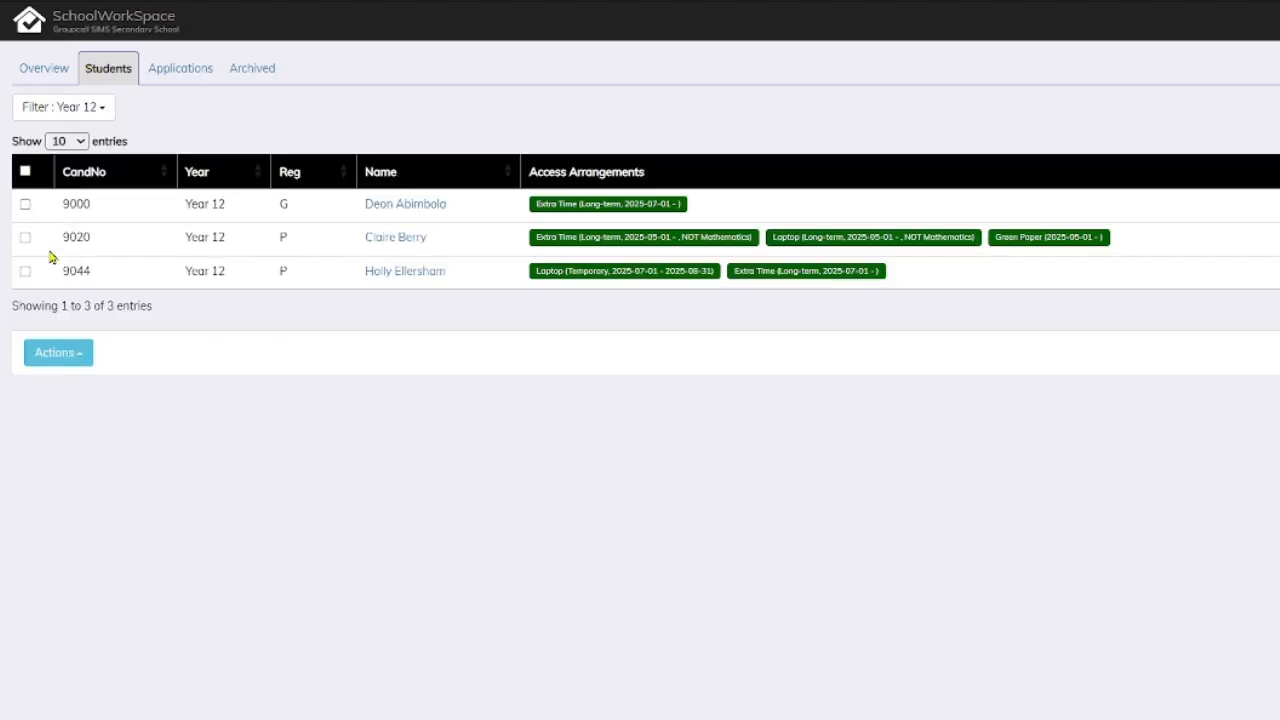
{"action": "left_click", "coordinate": [25, 171]}
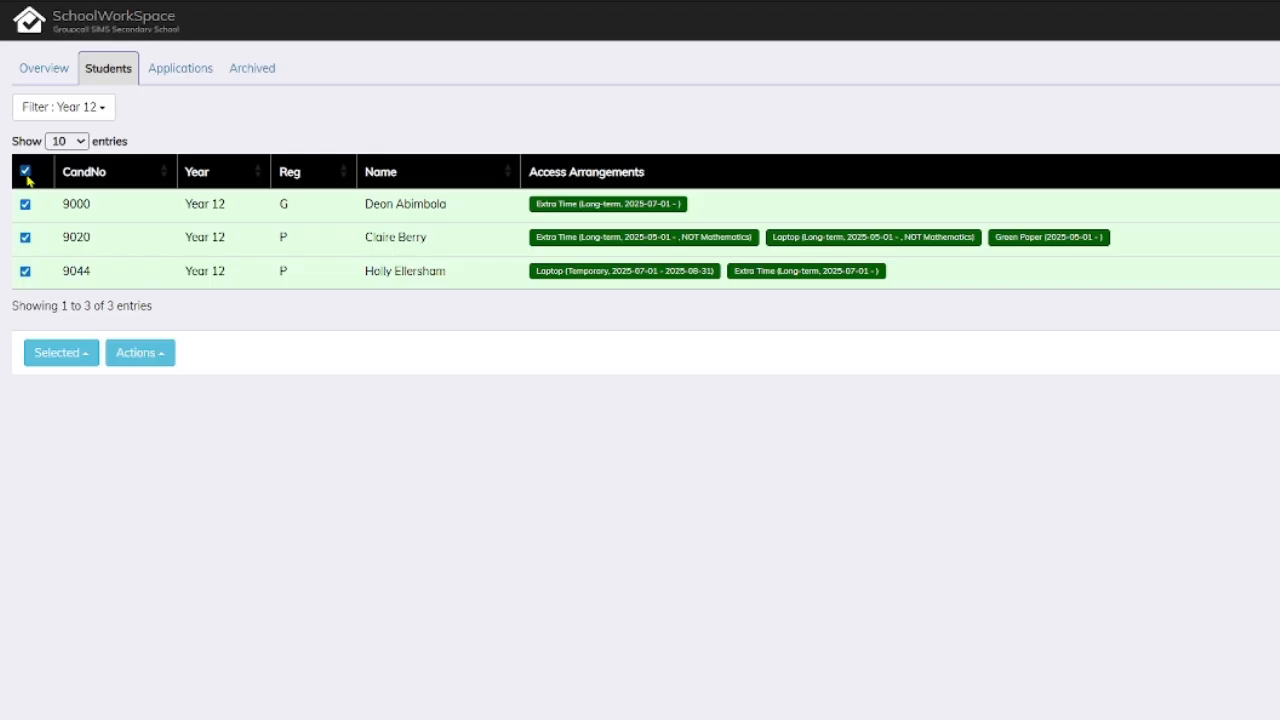
{"action": "left_click", "coordinate": [62, 355]}
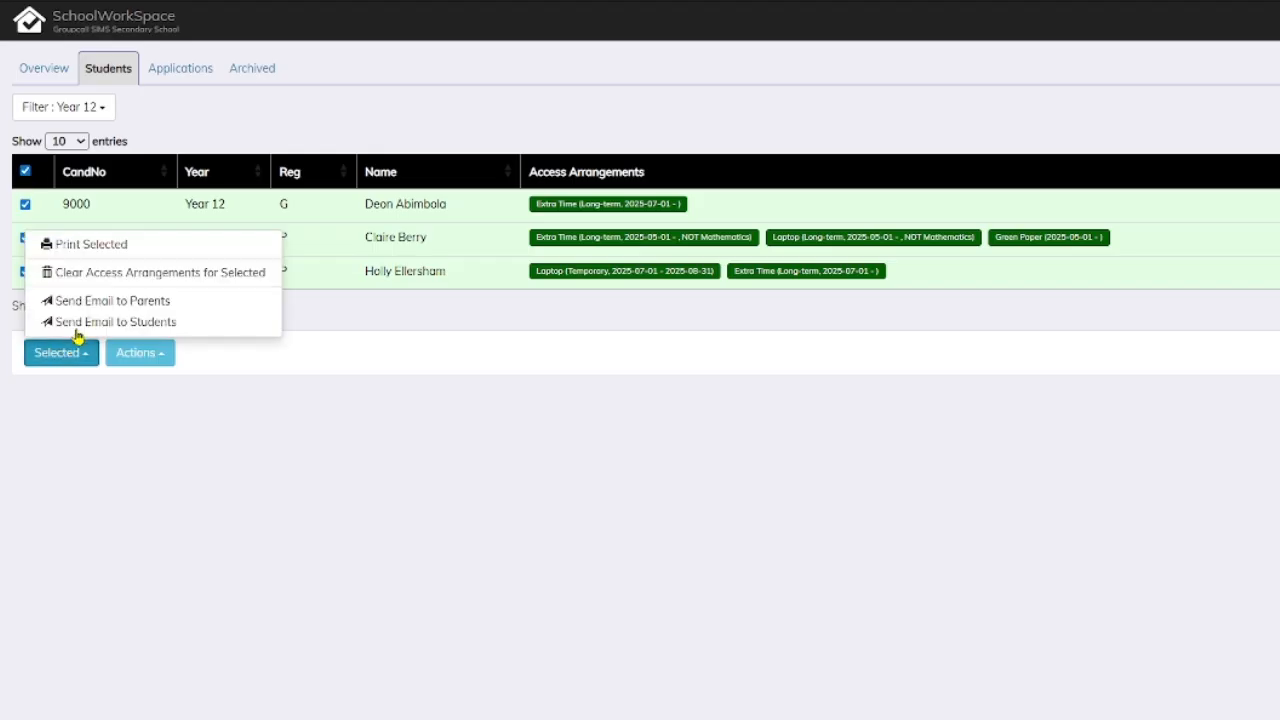
{"action": "left_click", "coordinate": [82, 244]}
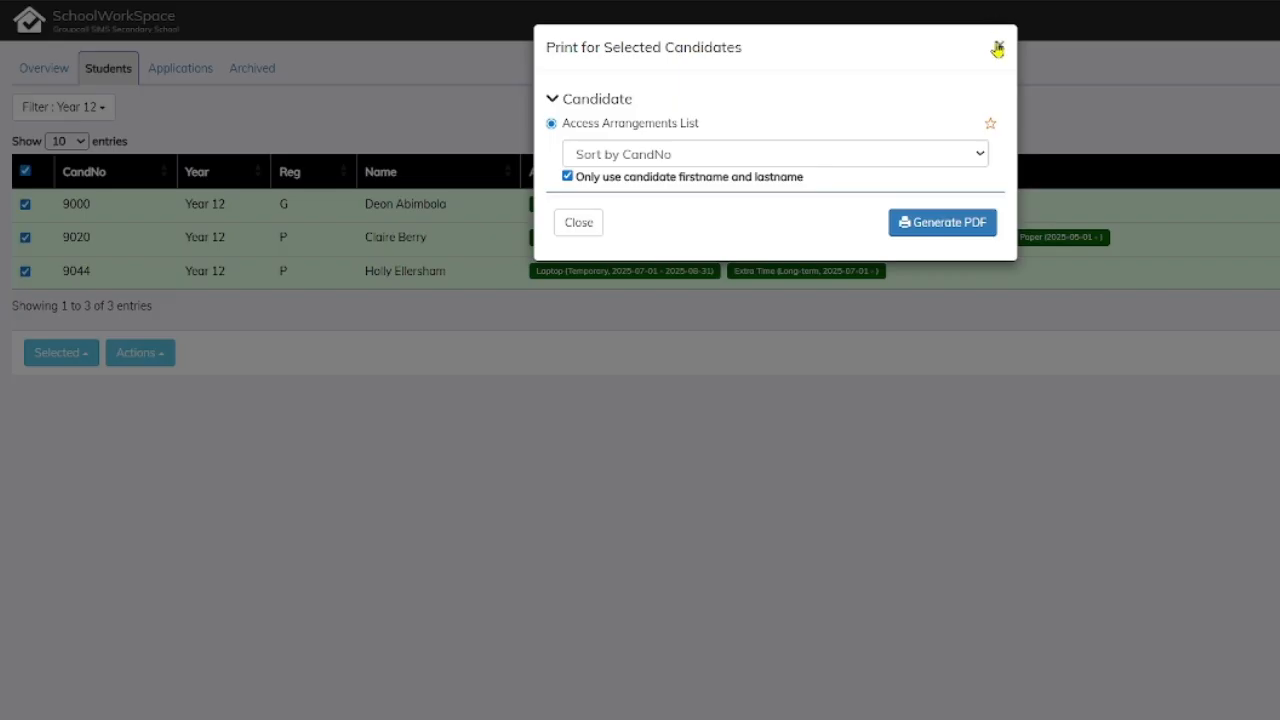
{"action": "left_click", "coordinate": [997, 46]}
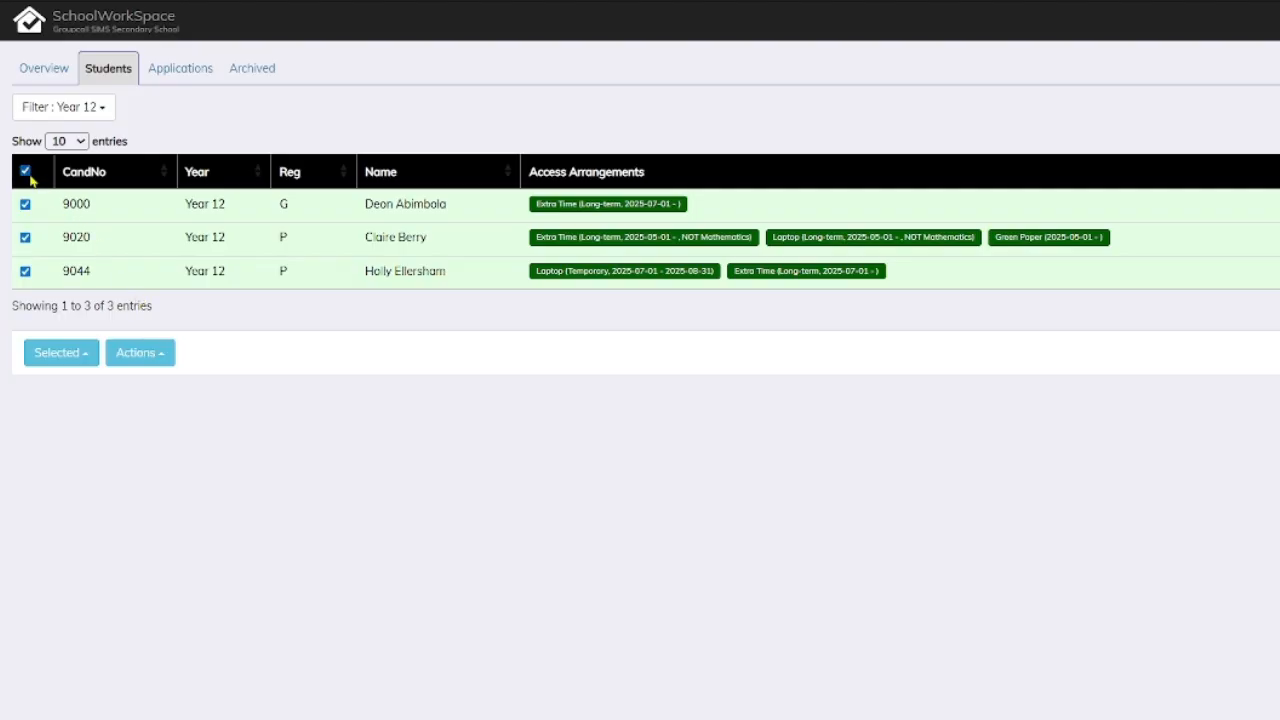
- Select only the first two Year 12 students and clear their access arrangements
{"action": "left_click", "coordinate": [26, 172]}
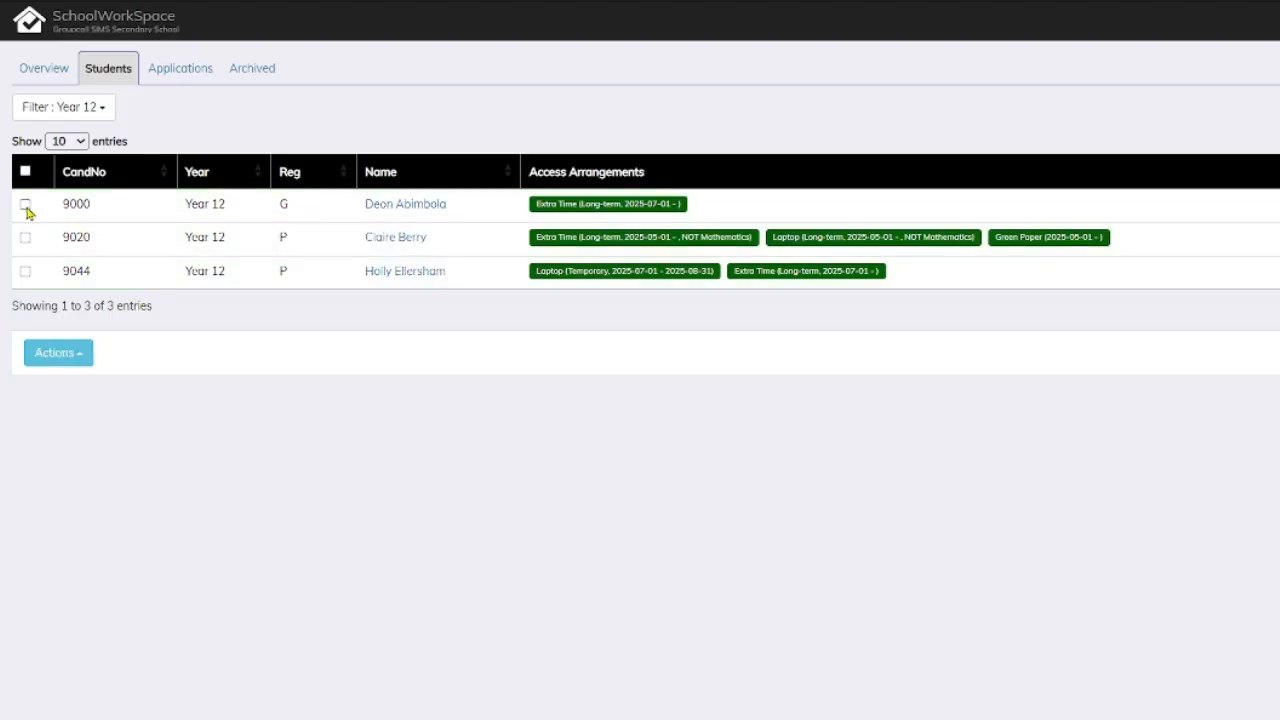
{"action": "left_click", "coordinate": [26, 205]}
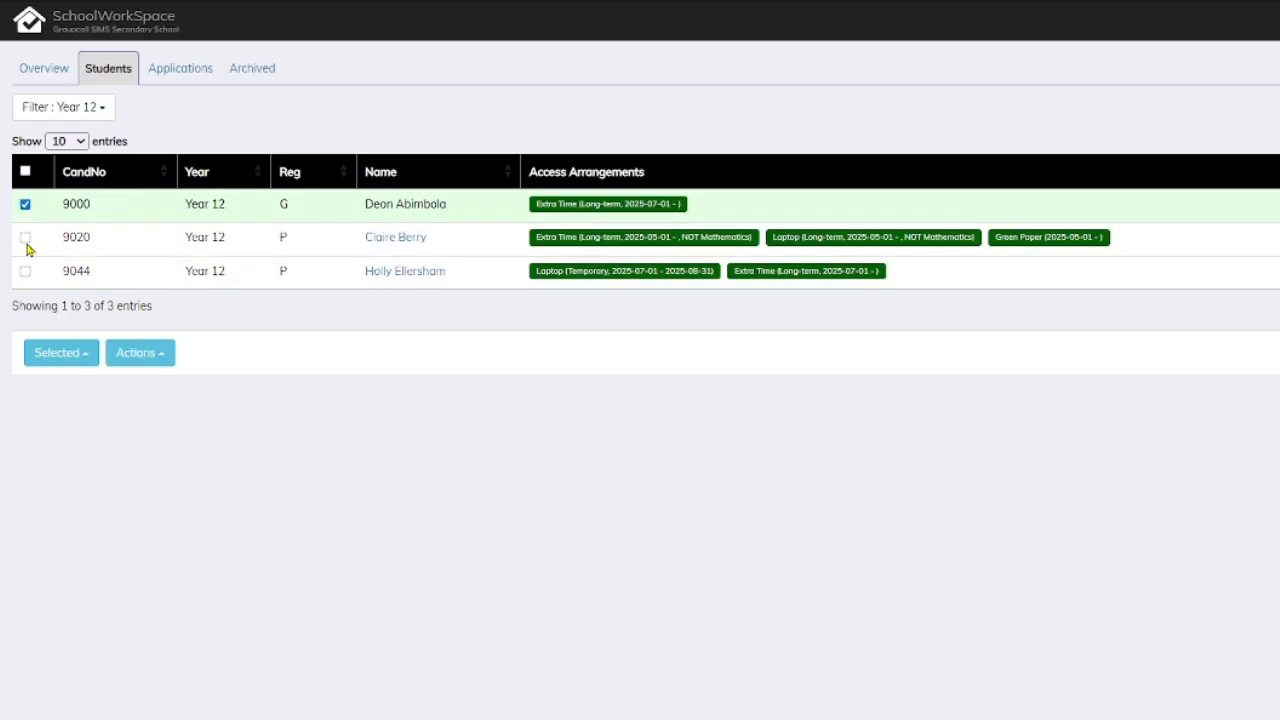
{"action": "left_click", "coordinate": [26, 238]}
{"action": "left_click", "coordinate": [72, 355]}
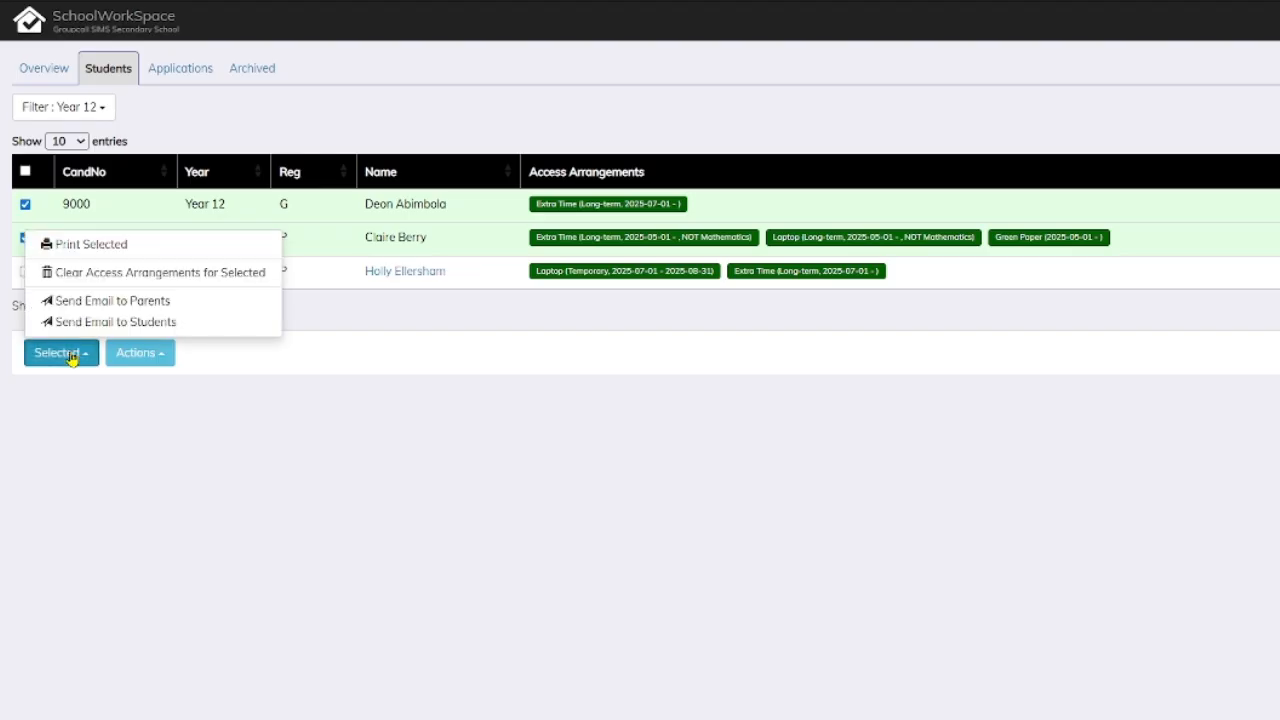
{"action": "left_click", "coordinate": [110, 275]}
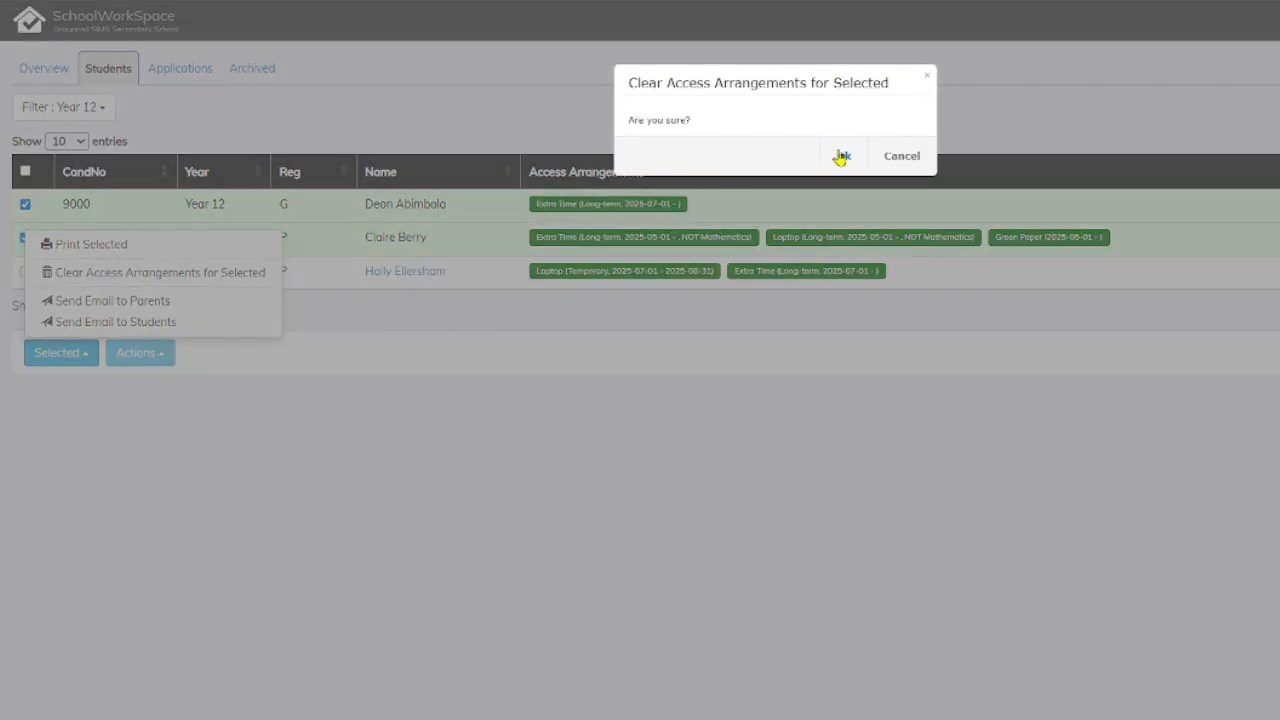
{"action": "left_click", "coordinate": [843, 157]}
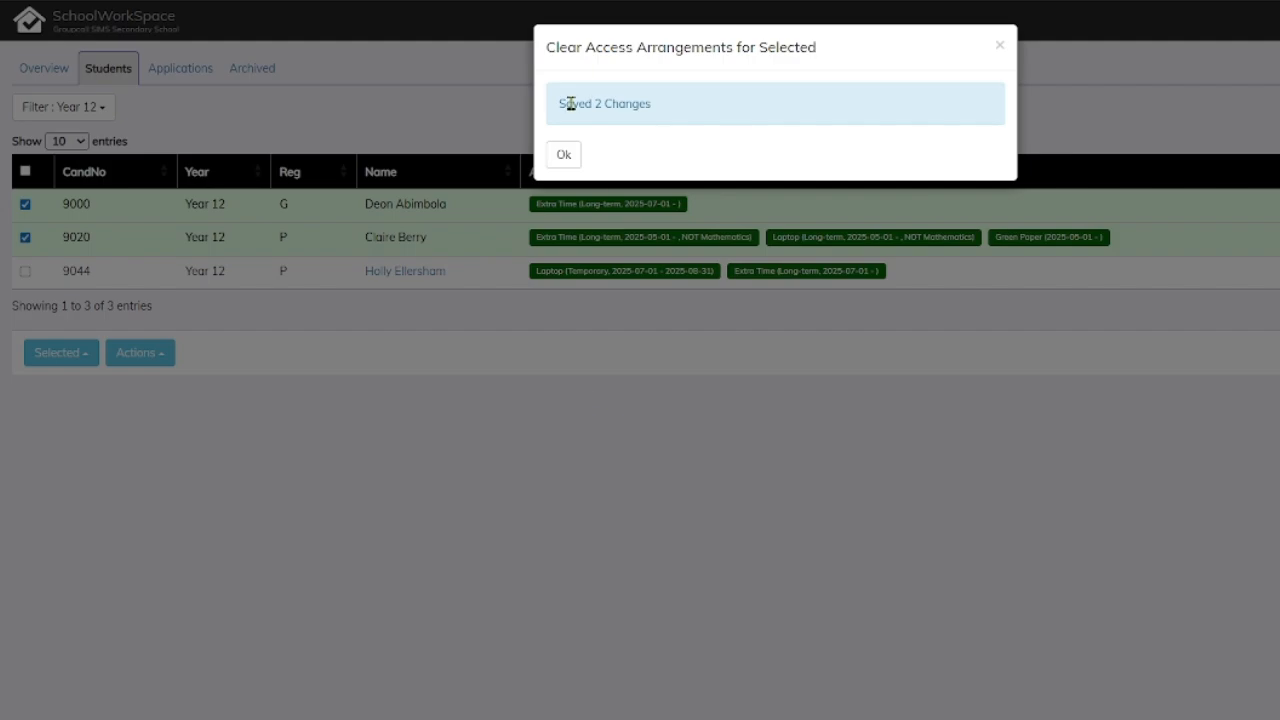
{"action": "left_click", "coordinate": [563, 154]}
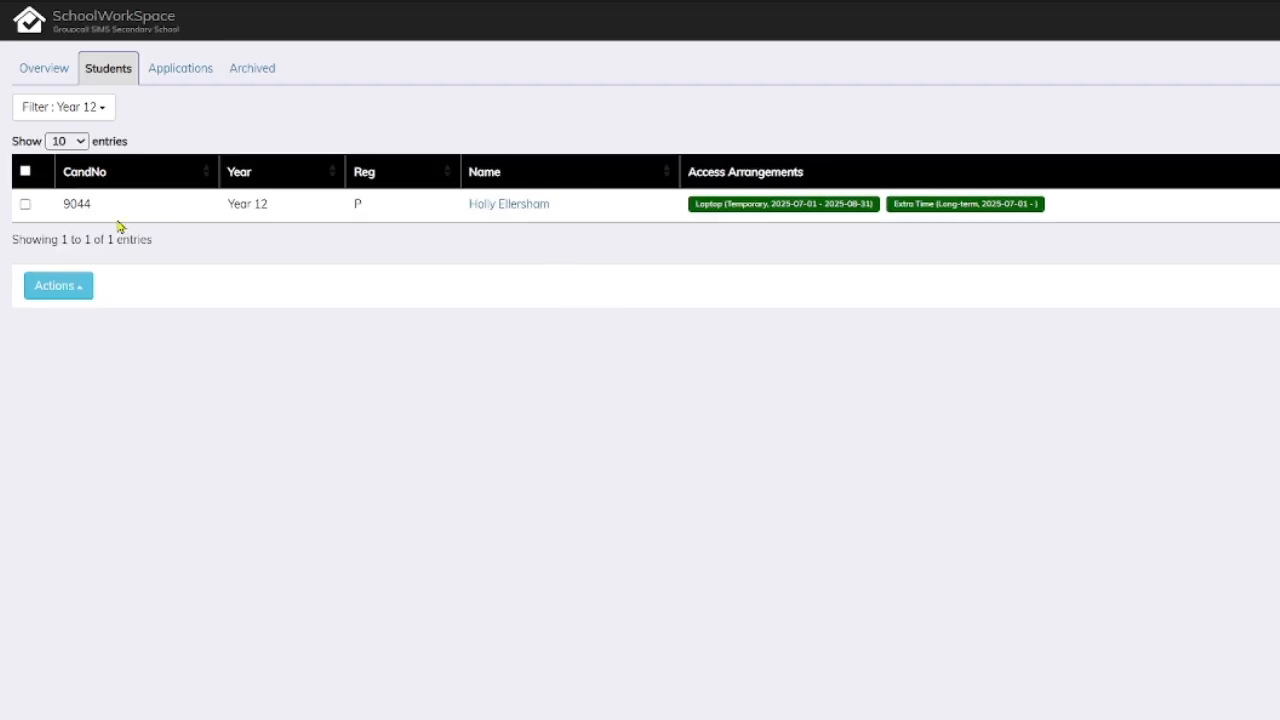
- Download the access arrangements summary to Excel from the overview
{"action": "left_click", "coordinate": [33, 70]}
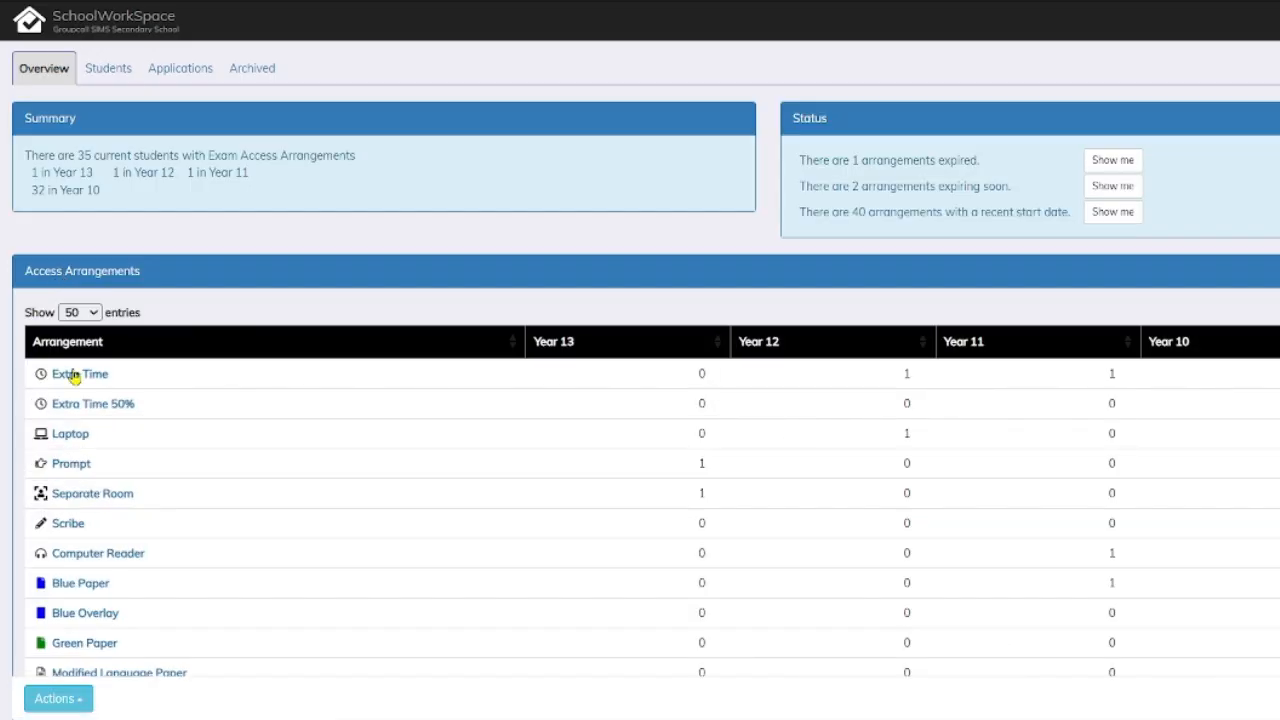
{"action": "left_click", "coordinate": [60, 698]}
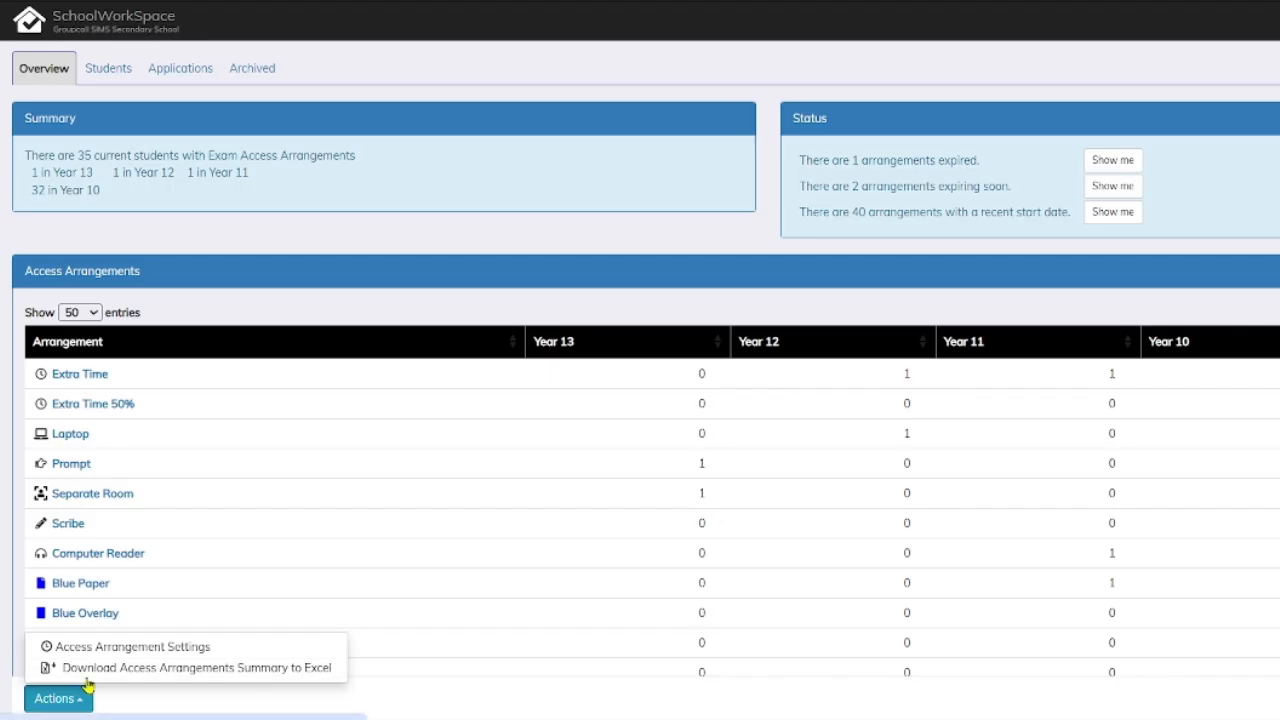
{"action": "left_click", "coordinate": [87, 680]}
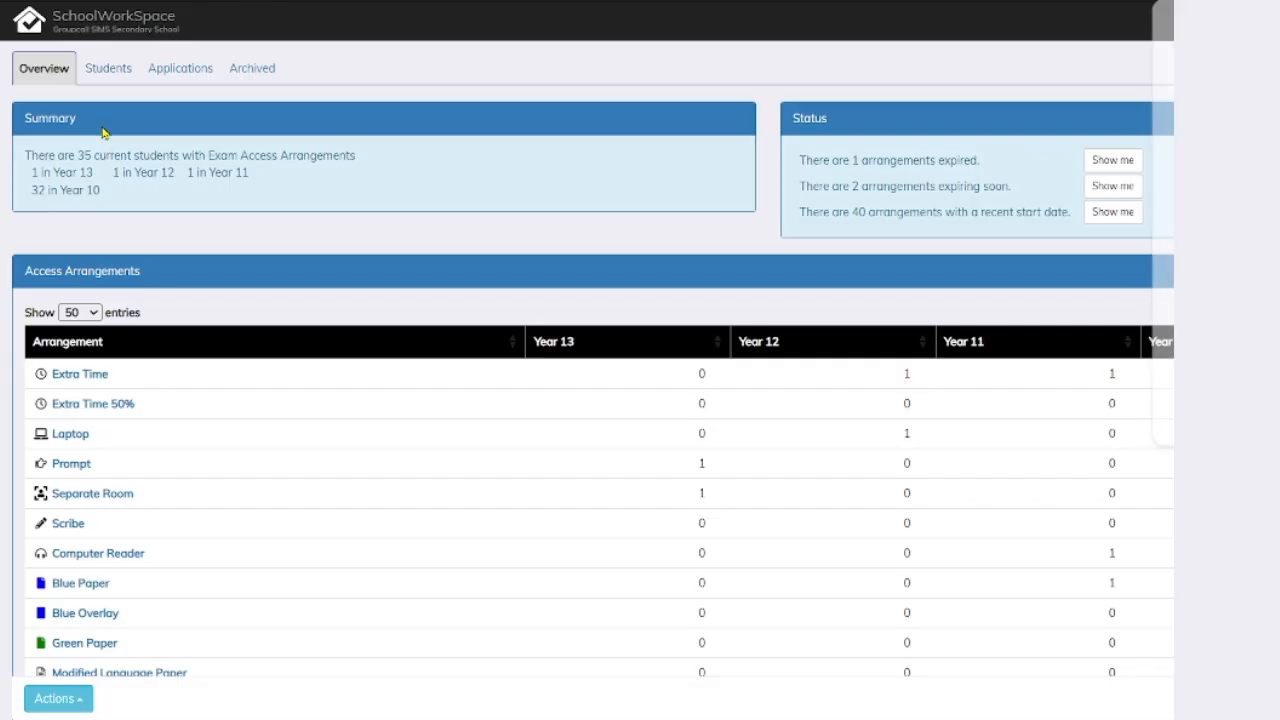
- Filter the students to Year 10, select all the listed students, and start an email to their parents
{"action": "left_click", "coordinate": [112, 78]}
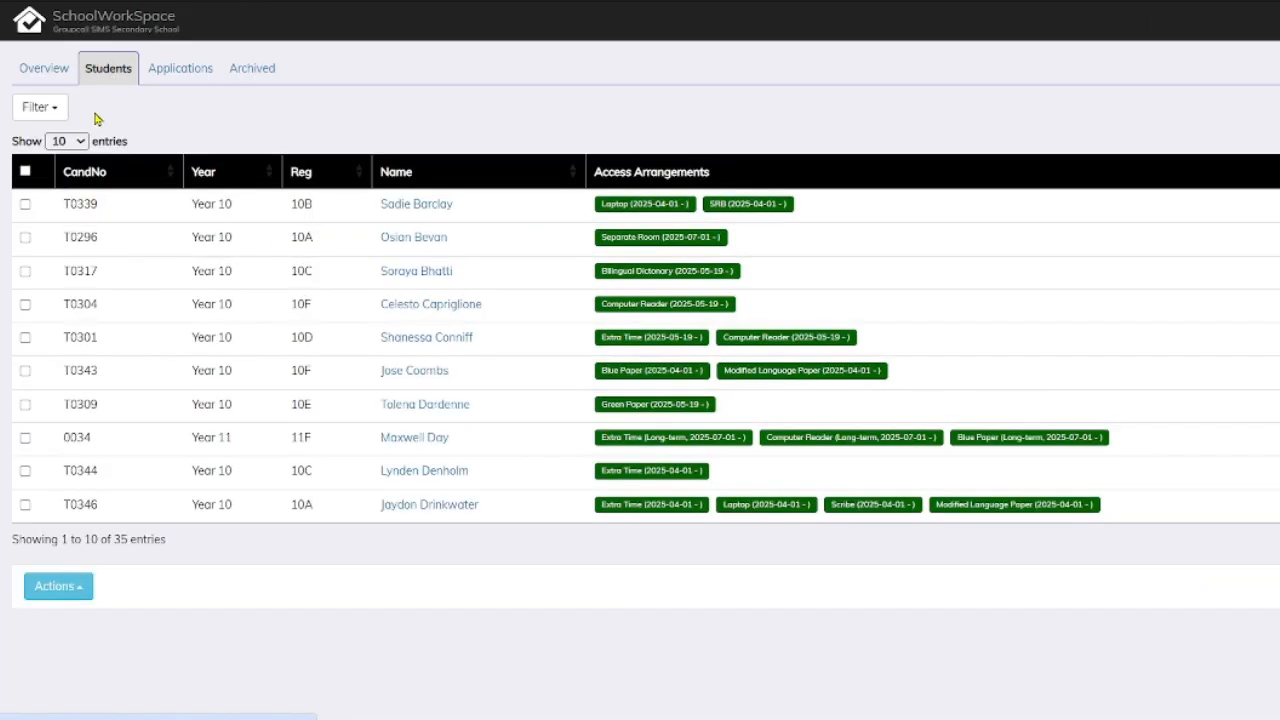
{"action": "left_click", "coordinate": [45, 112]}
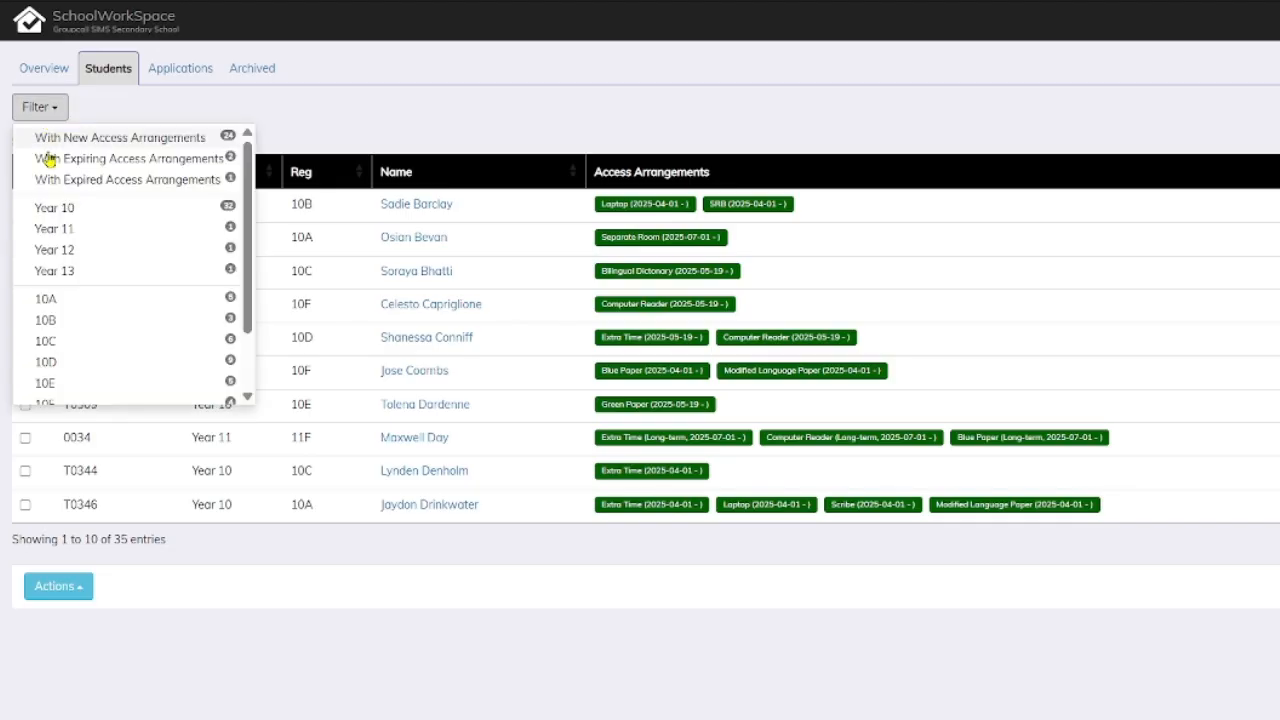
{"action": "left_click", "coordinate": [48, 205]}
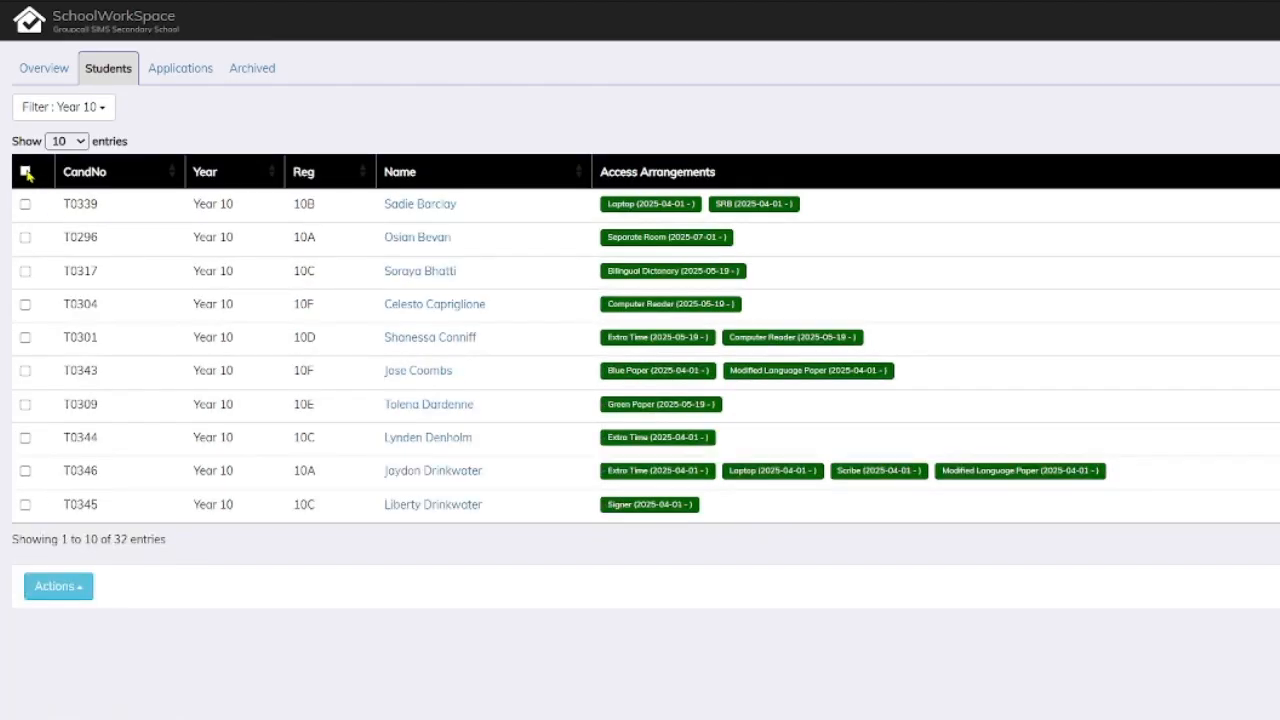
{"action": "left_click", "coordinate": [25, 171]}
{"action": "left_click", "coordinate": [62, 586]}
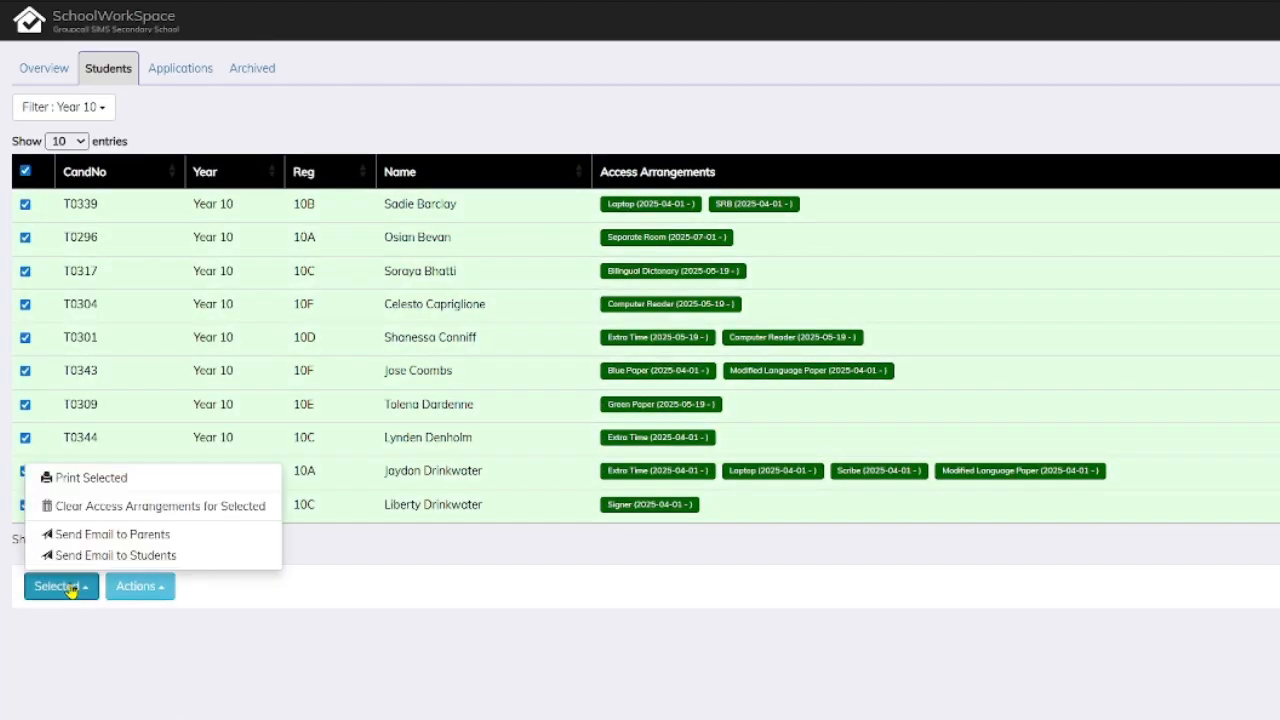
{"action": "left_click", "coordinate": [86, 538]}
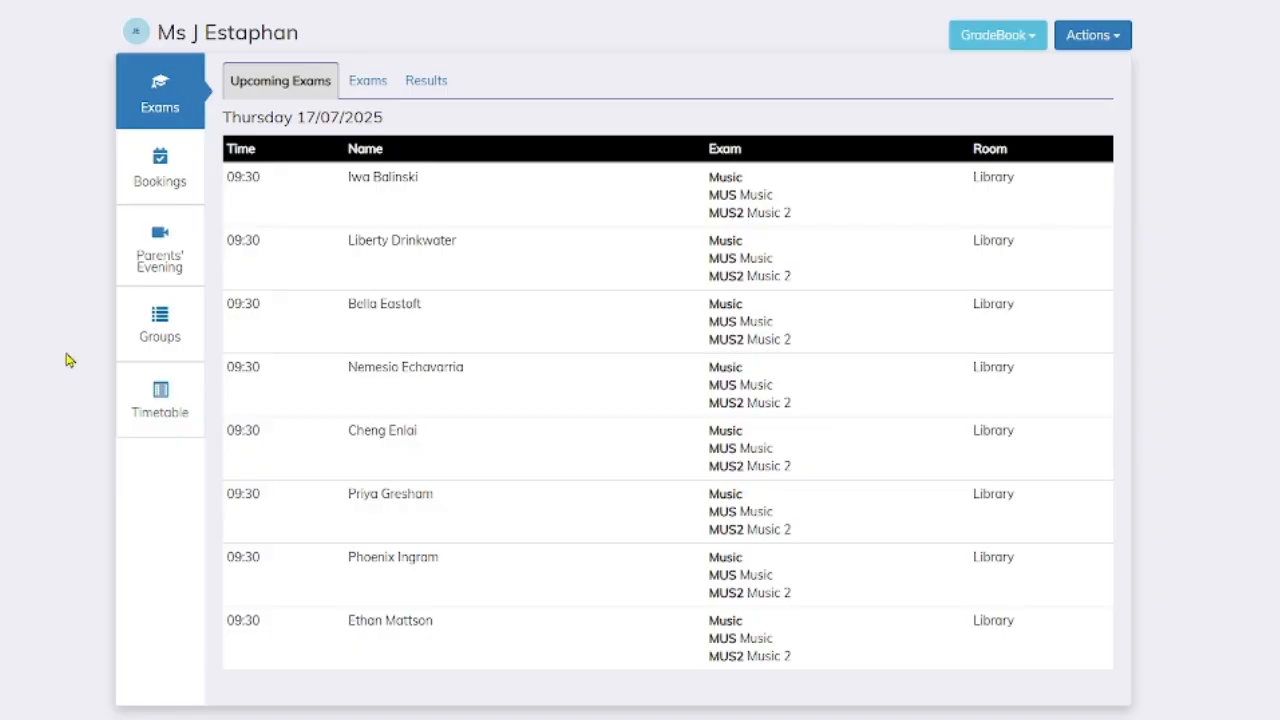
- View the members of the teacher's 10x/Ch1 Chemistry group to check the access arrangement icons beside the students
{"action": "left_click", "coordinate": [157, 337]}
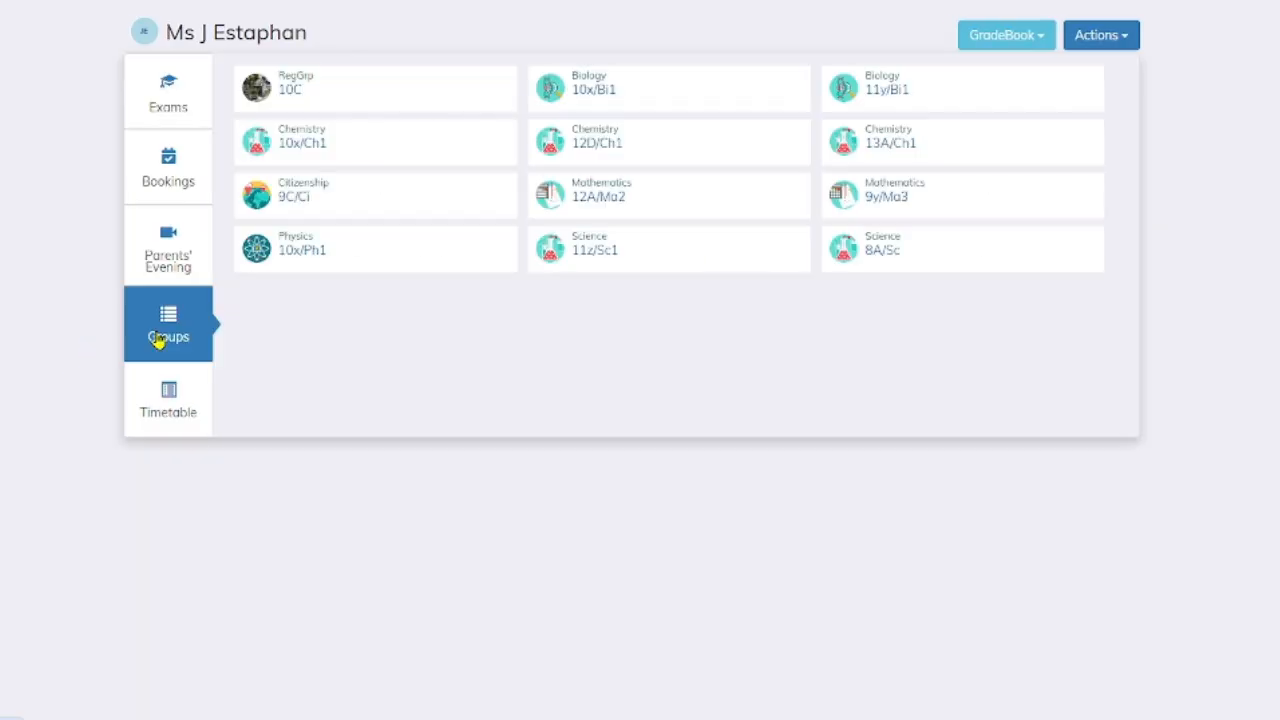
{"action": "left_click", "coordinate": [311, 157]}
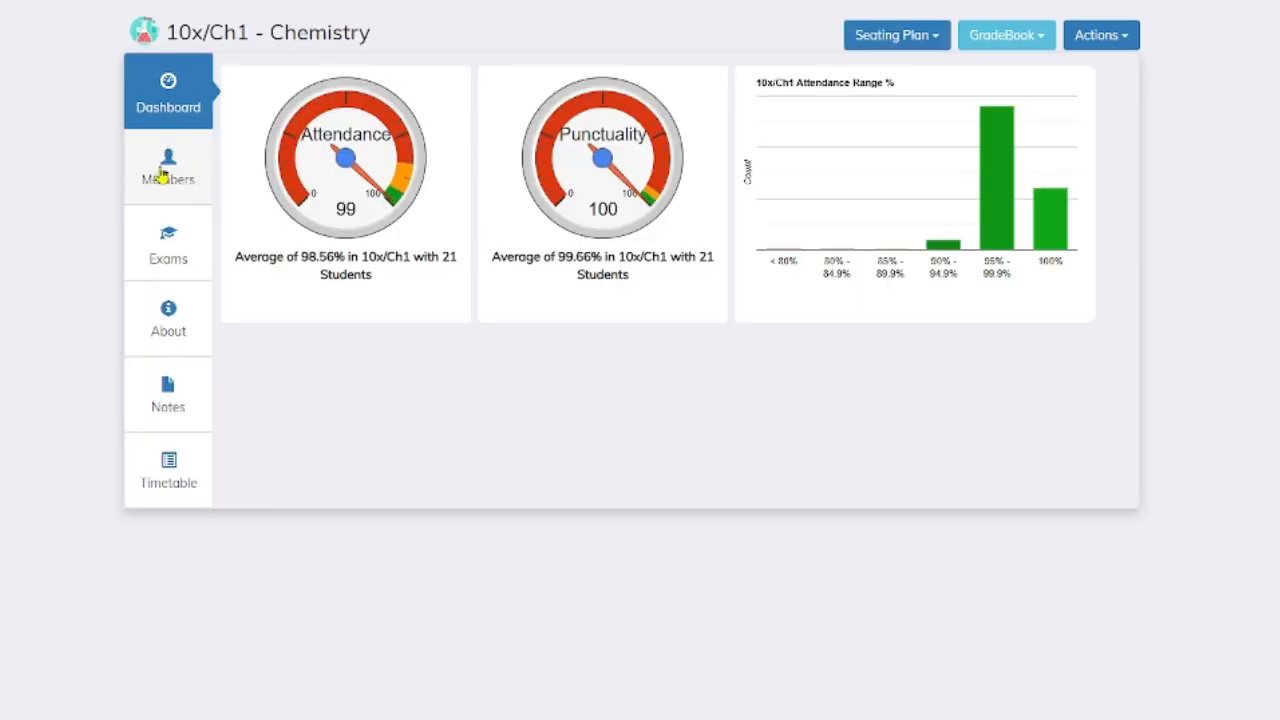
{"action": "left_click", "coordinate": [165, 172]}
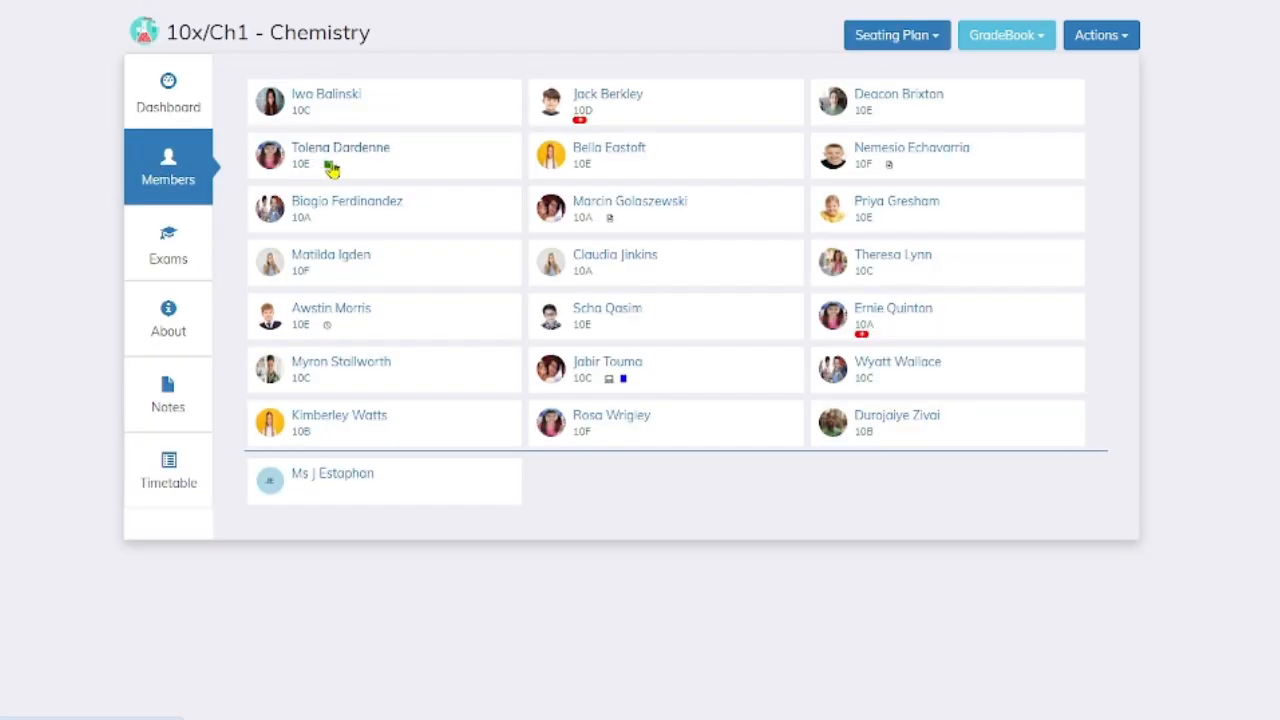